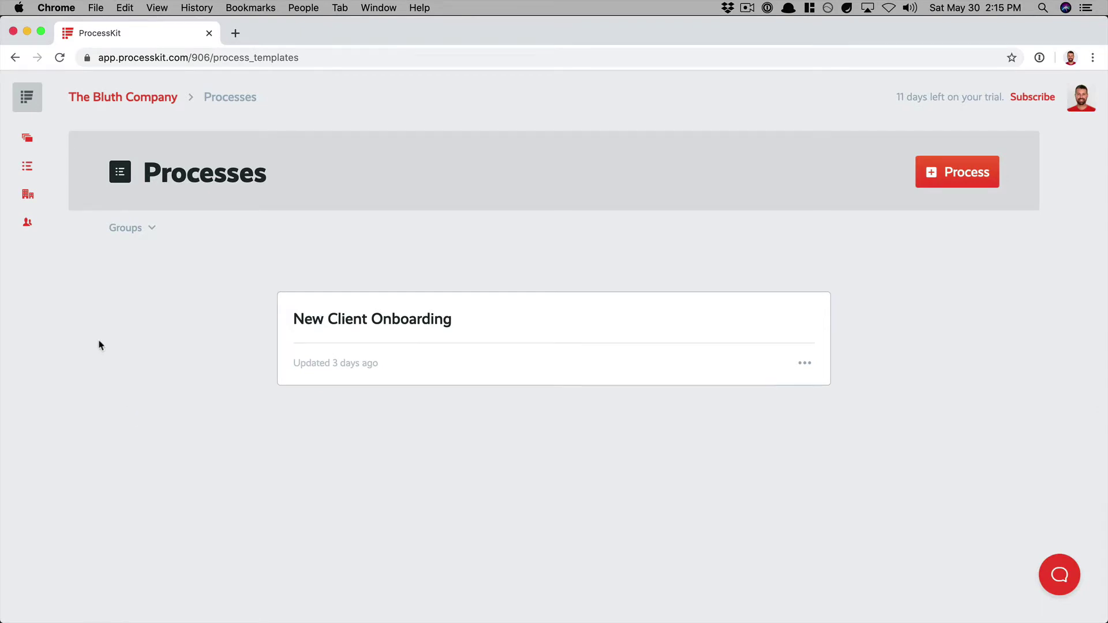
# Open the New Client Onboarding process and expand step 1's scheduling details.
pyautogui.moveTo(33, 172)
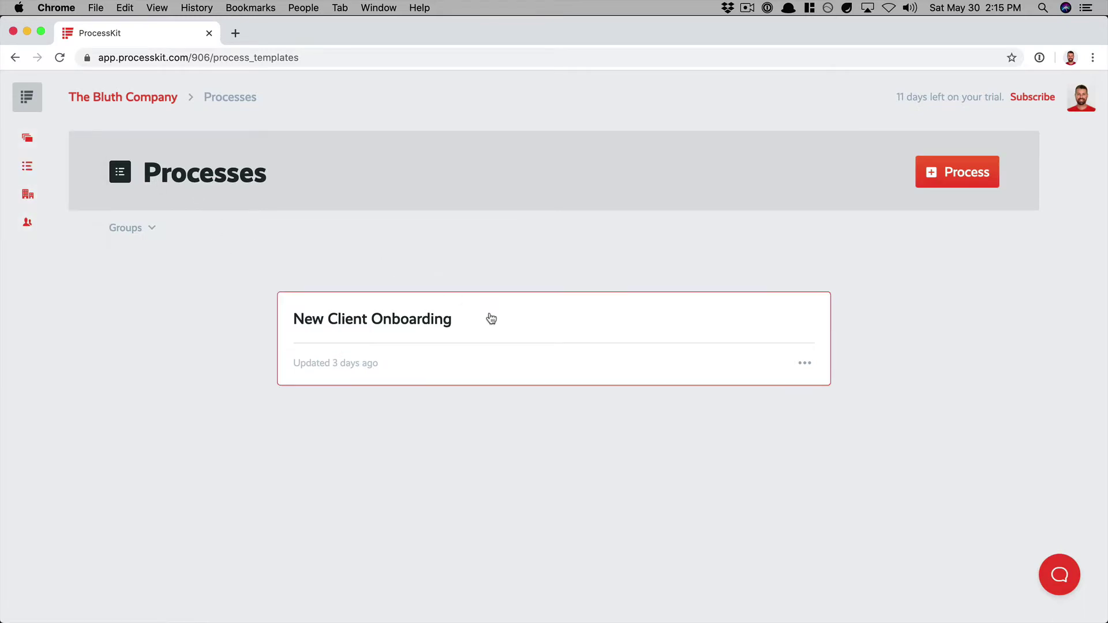
pyautogui.click(529, 336)
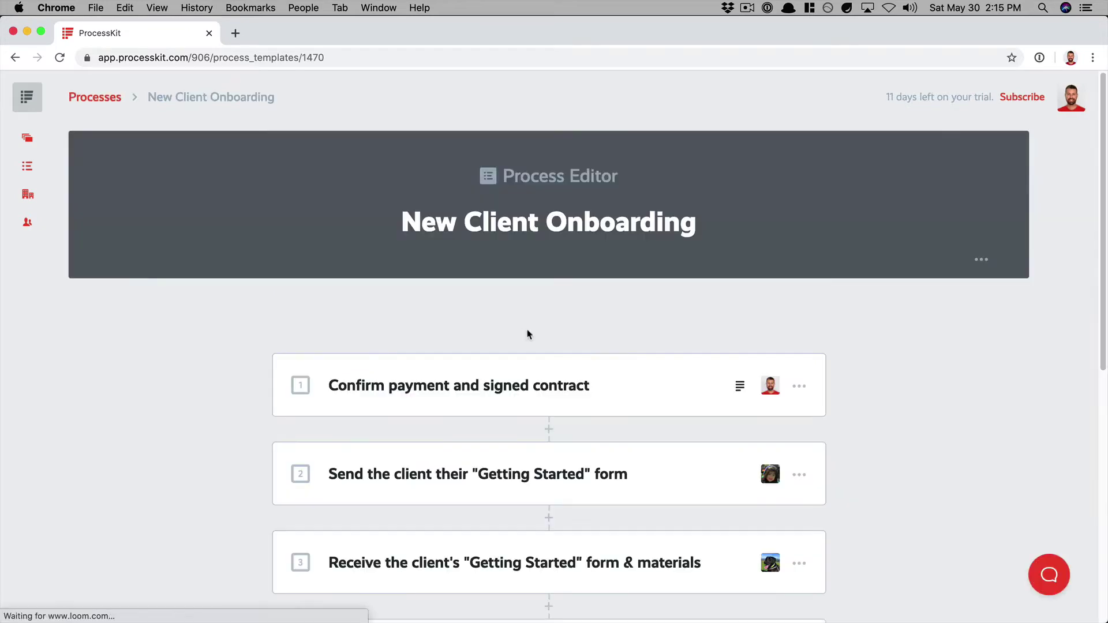
pyautogui.click(553, 411)
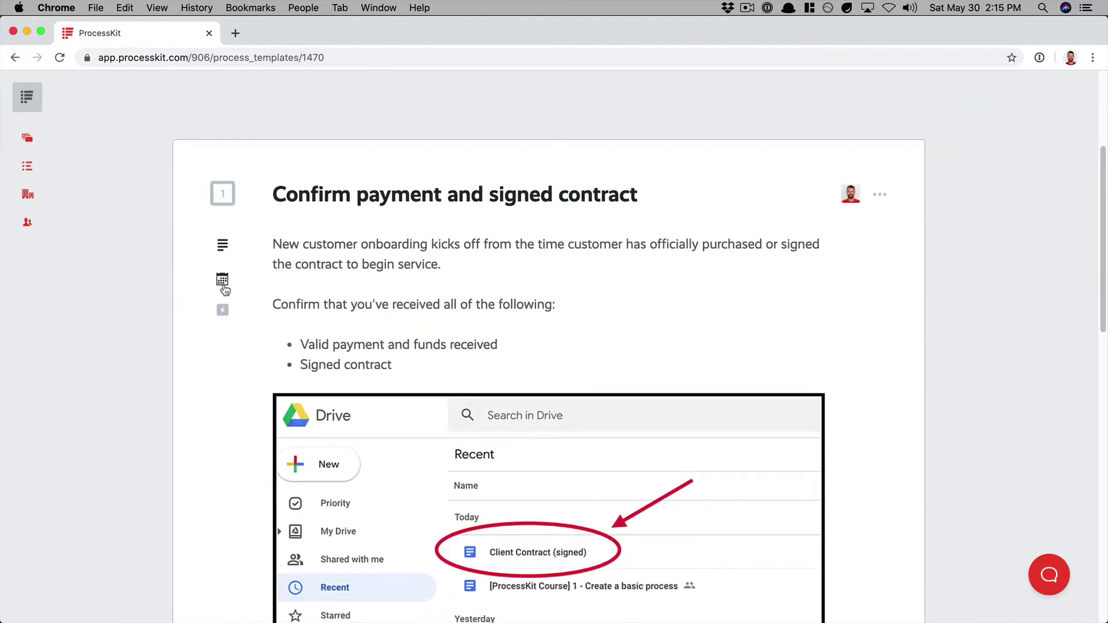
pyautogui.click(223, 283)
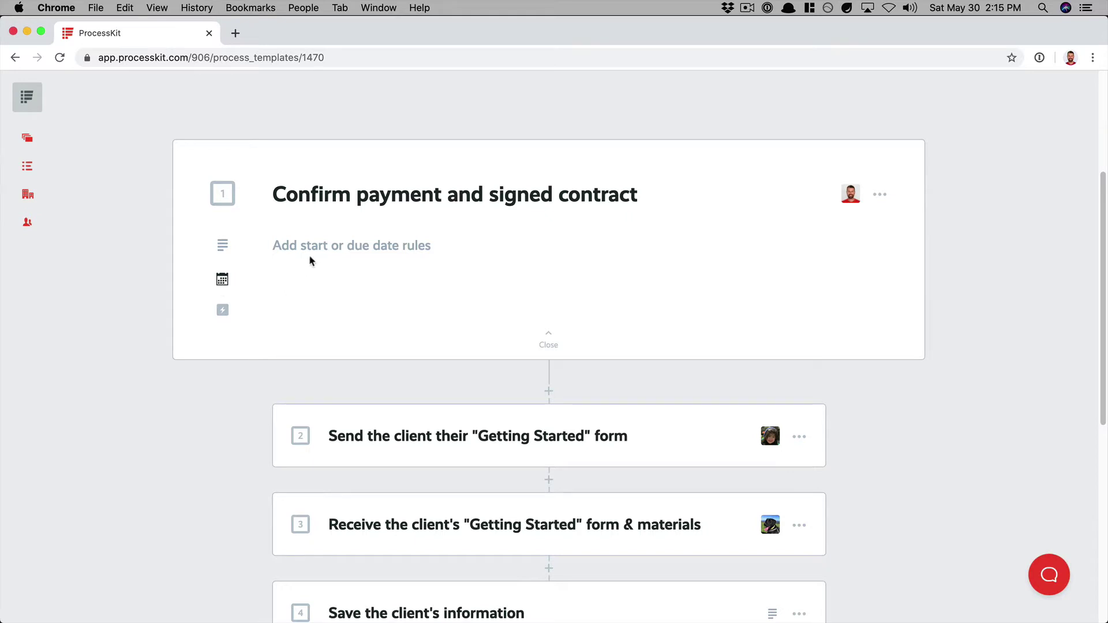
# Give step 1 a start rule of 0 days 0 hours after the project starts, and save.
pyautogui.click(383, 251)
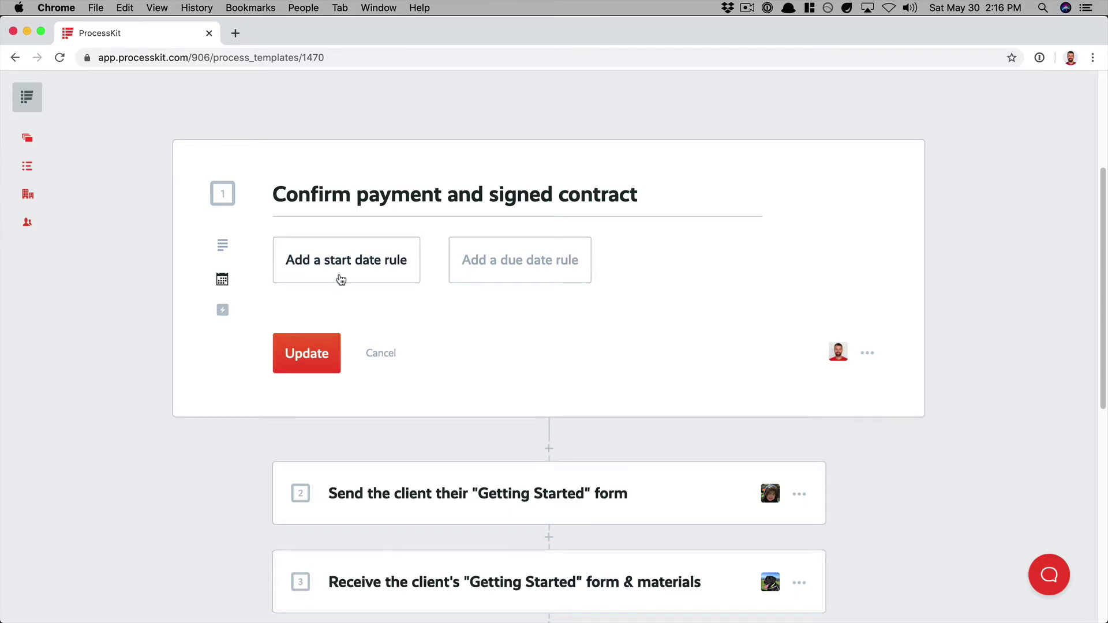
pyautogui.click(338, 278)
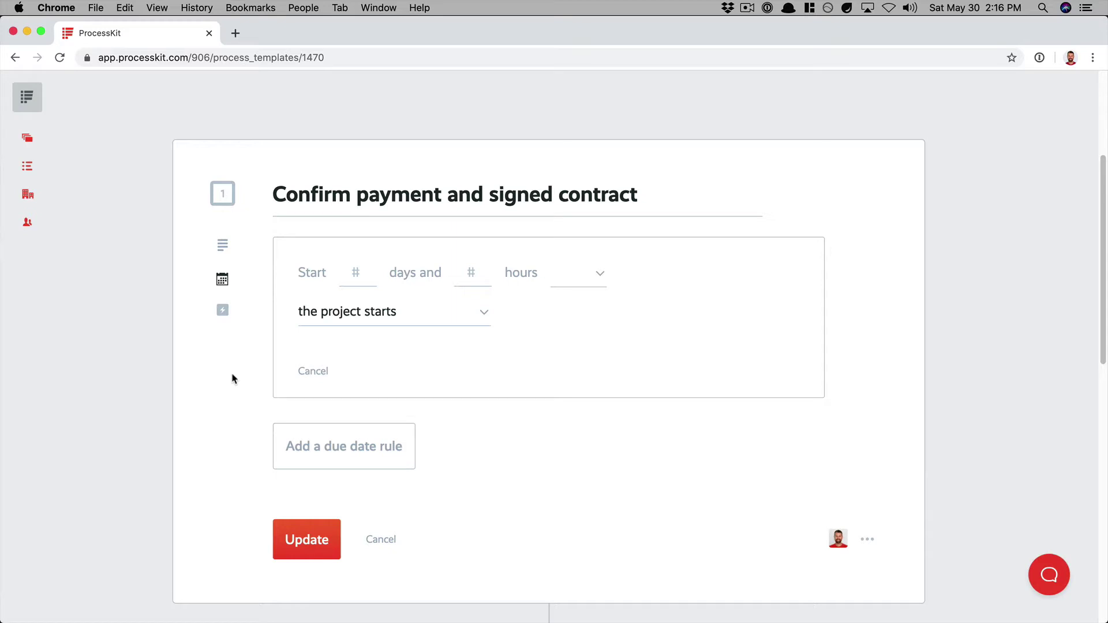
pyautogui.click(361, 276)
pyautogui.write('0')
pyautogui.click(471, 274)
pyautogui.write('0')
pyautogui.click(576, 276)
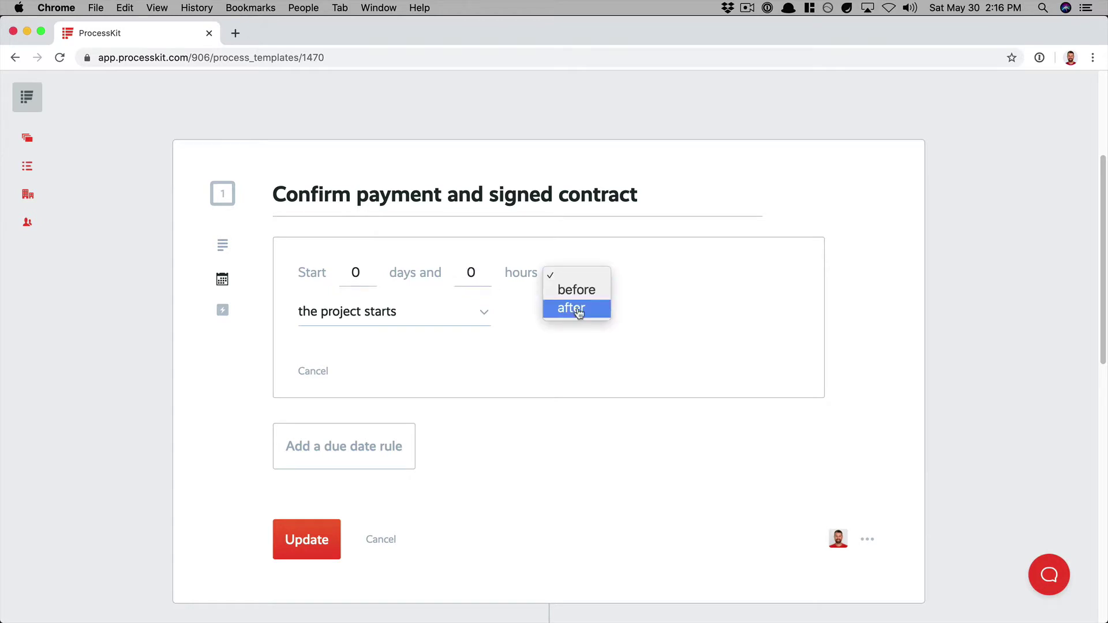
pyautogui.click(576, 315)
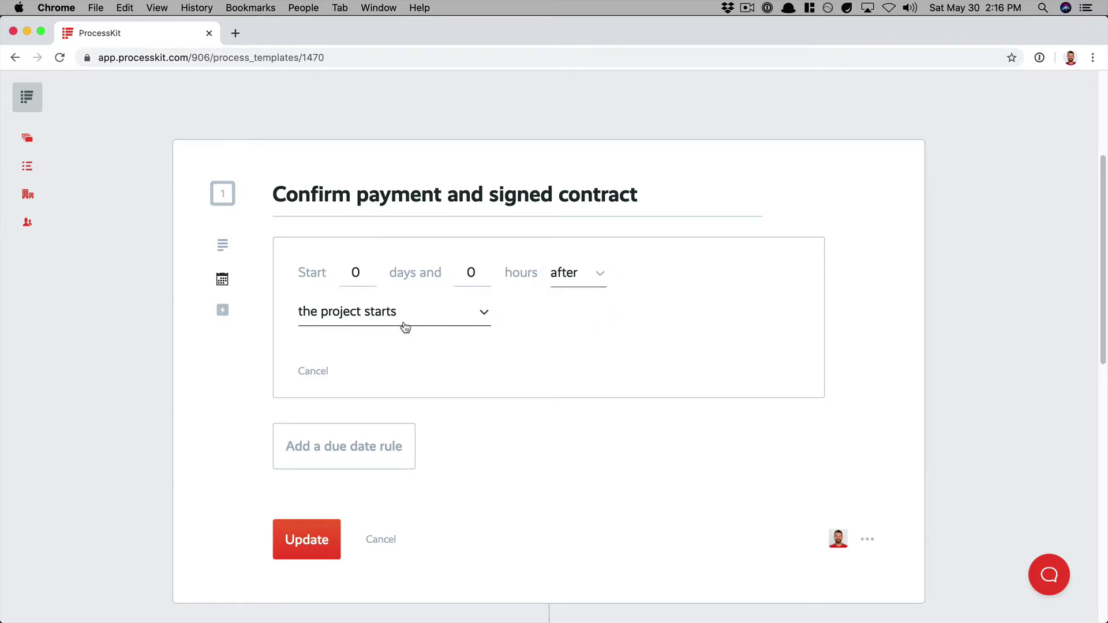
pyautogui.click(306, 543)
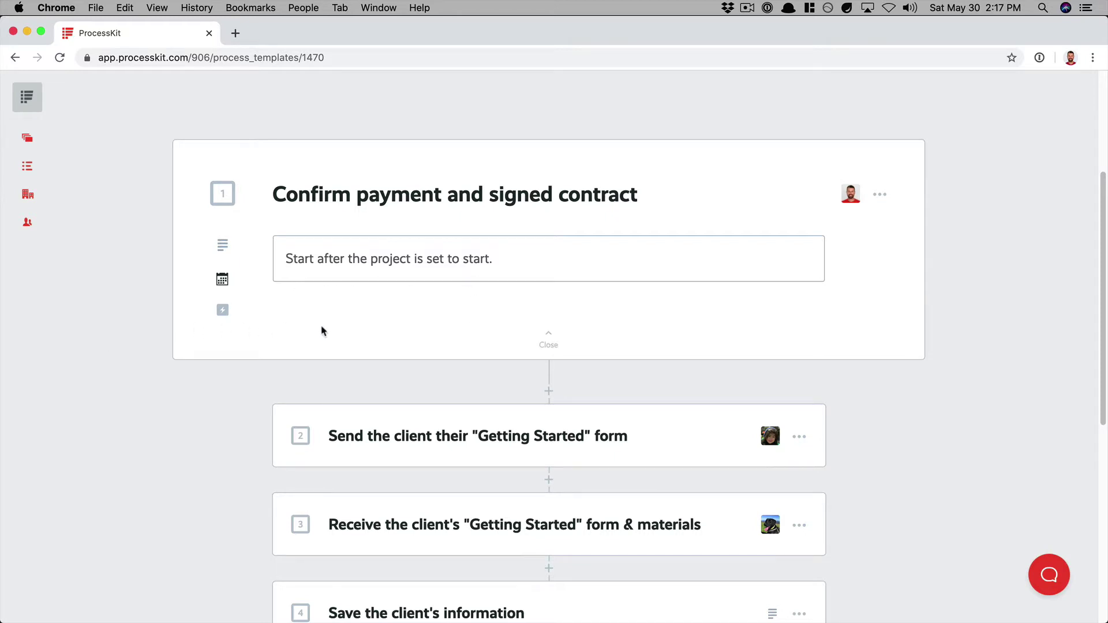
# Add a due rule to Confirm payment and signed contract: 3 days after this task starts, and save.
pyautogui.click(517, 264)
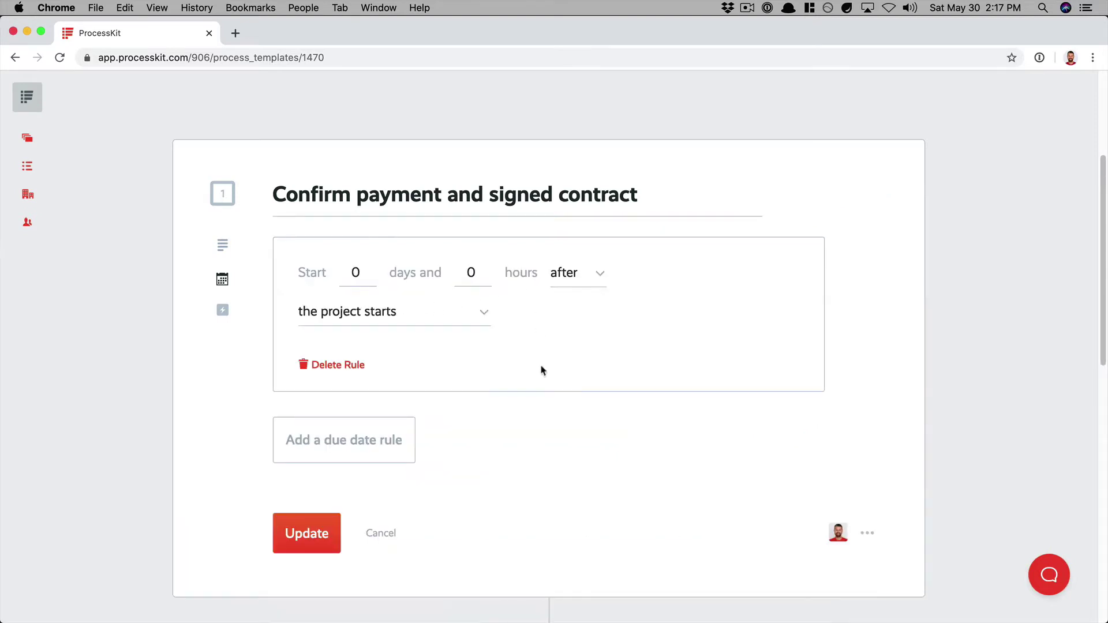
pyautogui.scroll(-2, 508, 381)
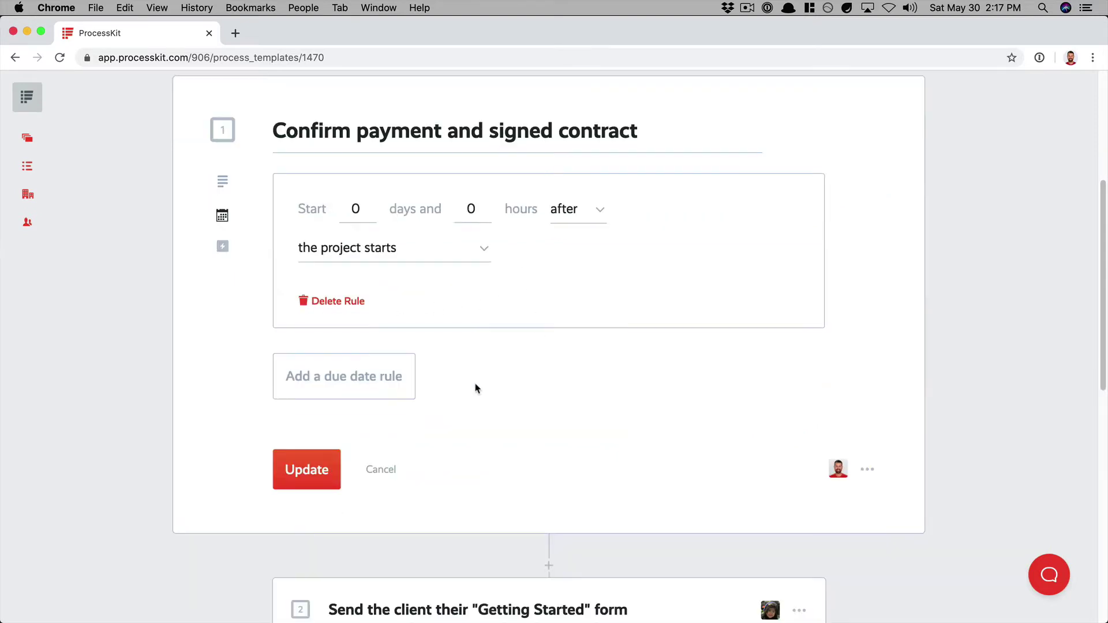
pyautogui.click(376, 388)
pyautogui.scroll(-4, 238, 408)
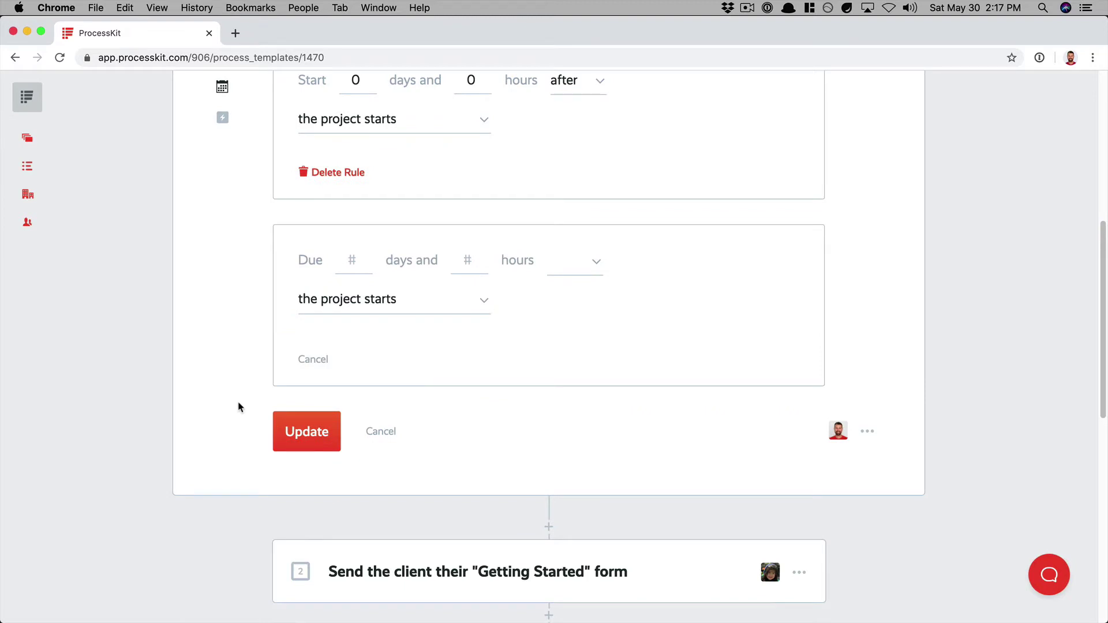
pyautogui.click(348, 267)
pyautogui.write('3')
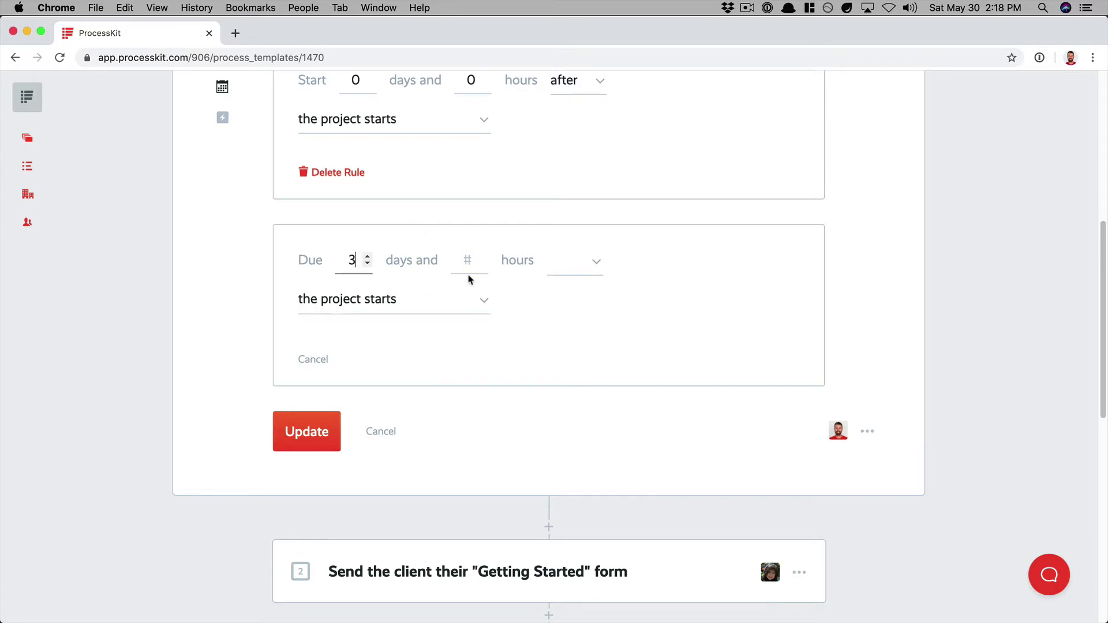
pyautogui.click(586, 271)
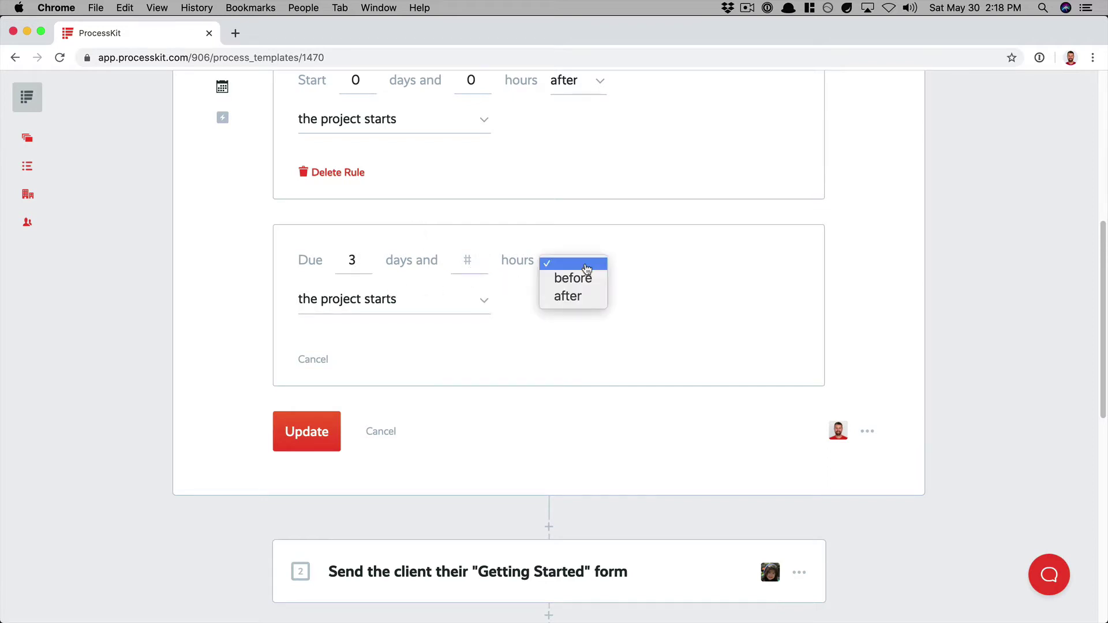
pyautogui.click(582, 300)
pyautogui.click(407, 306)
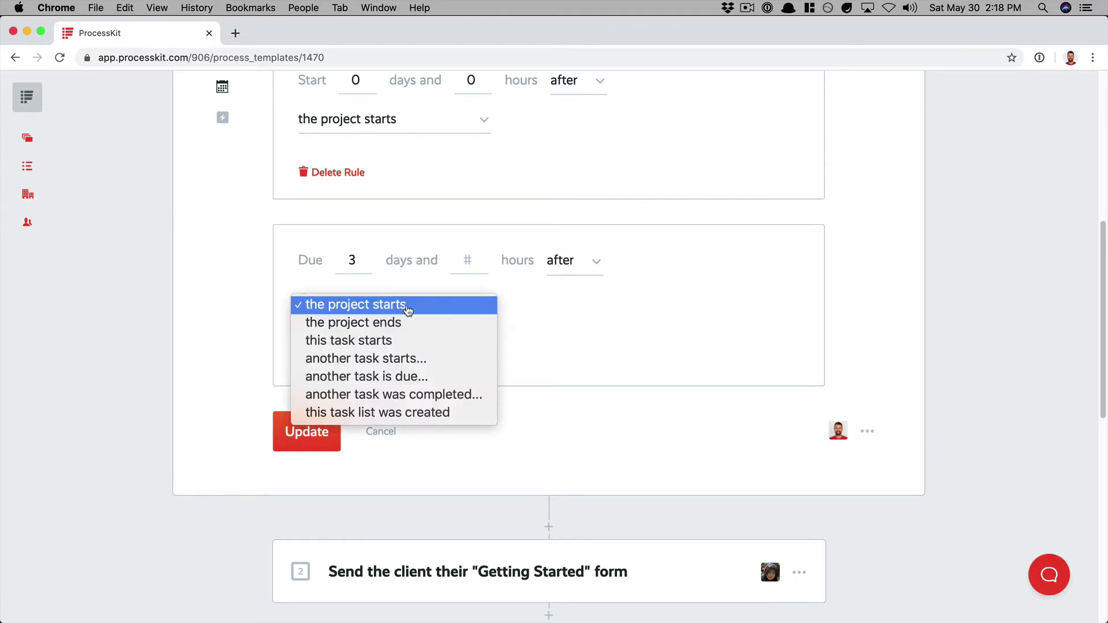
pyautogui.click(398, 342)
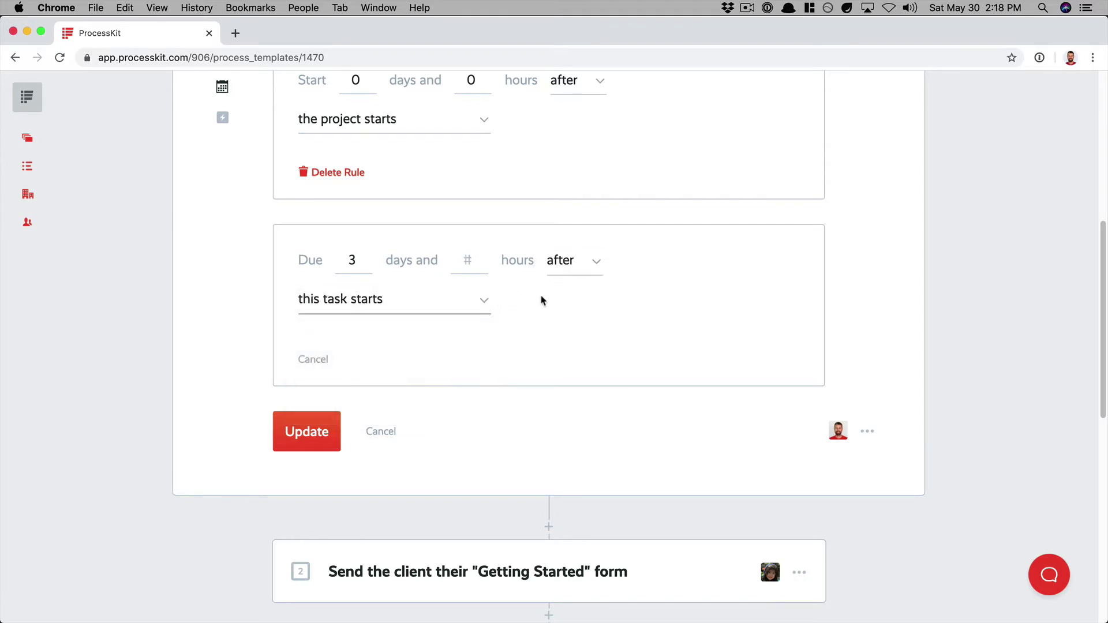
pyautogui.click(327, 436)
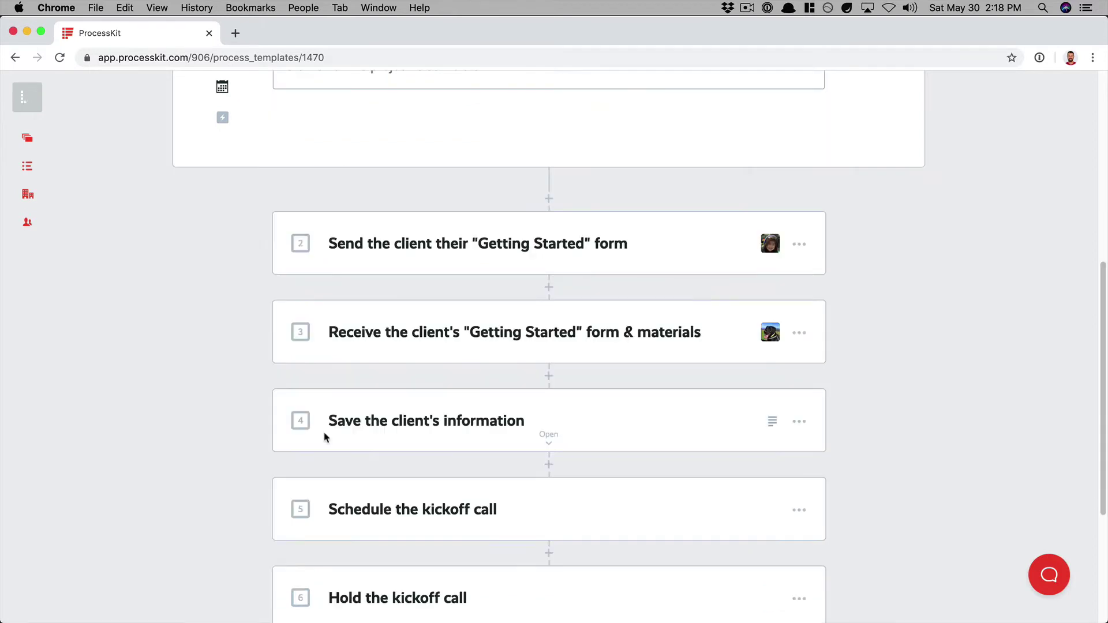
pyautogui.scroll(3, 230, 335)
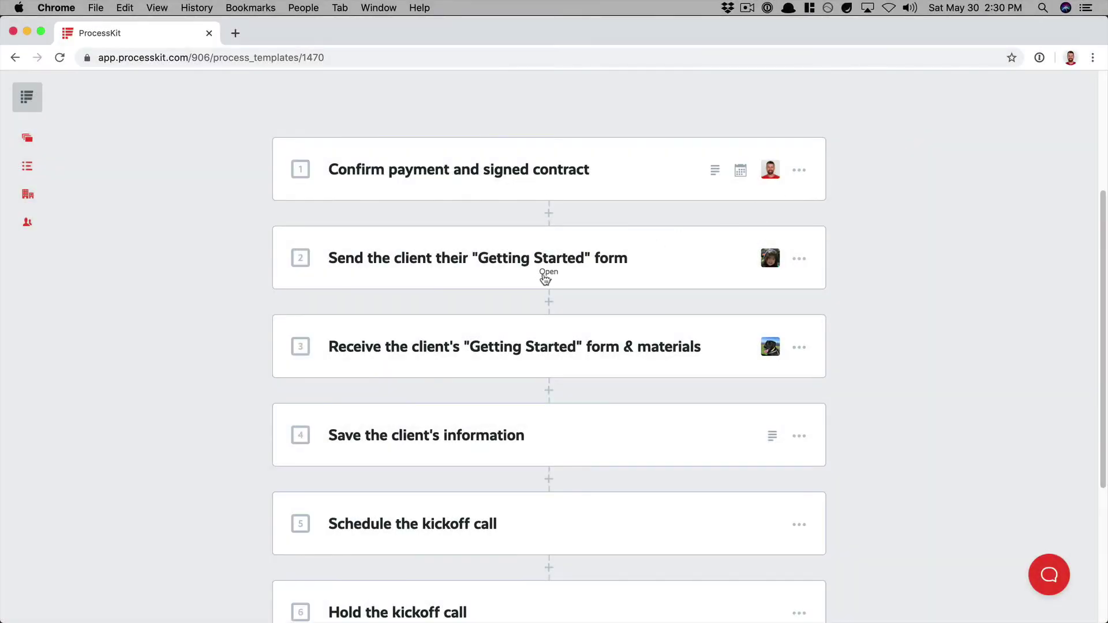
# Open the Send the client their "Getting Started" form step and add a start date rule.
pyautogui.click(546, 280)
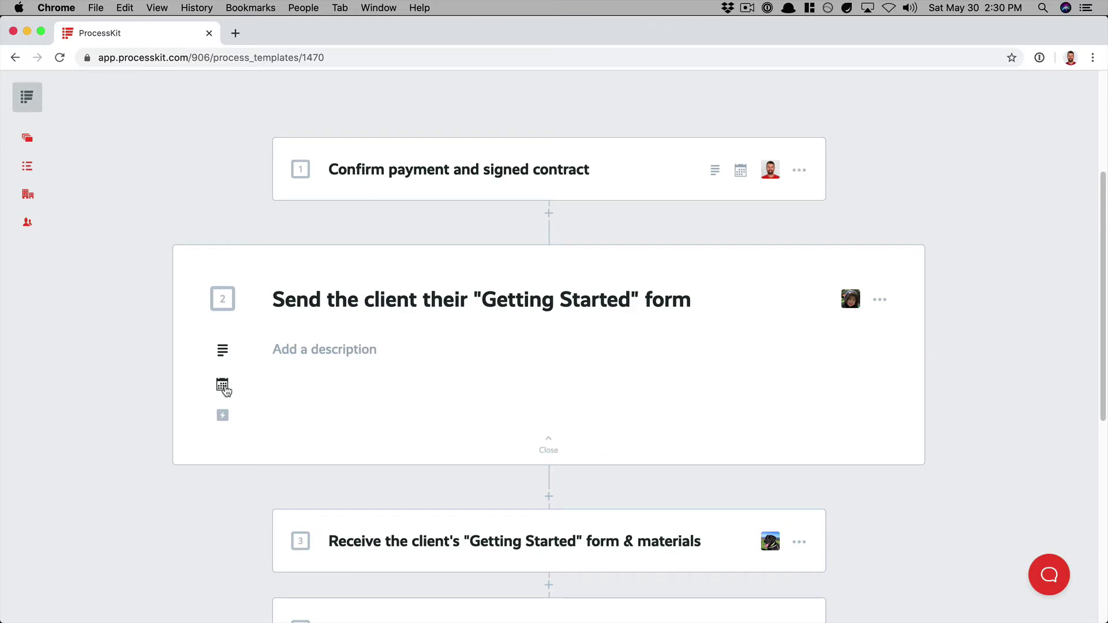
pyautogui.click(224, 390)
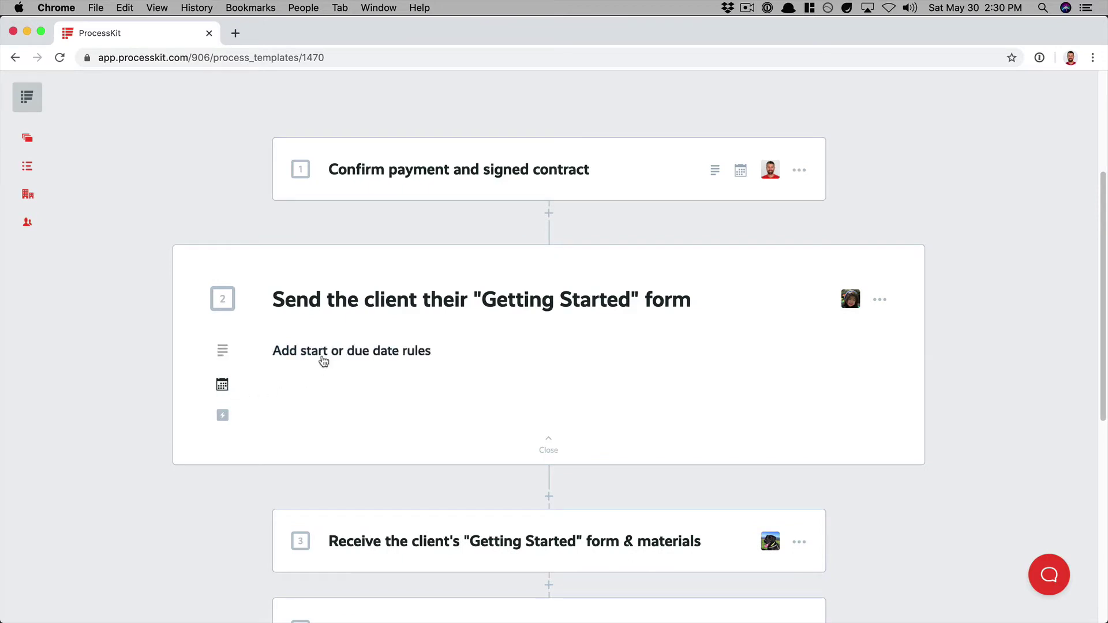
pyautogui.click(324, 360)
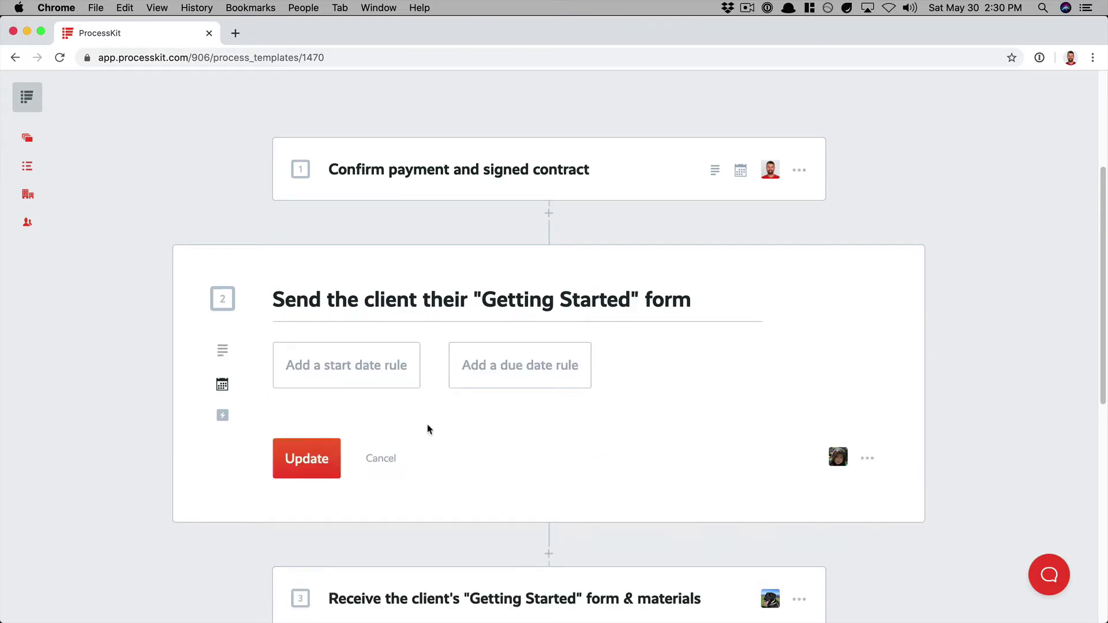
pyautogui.click(381, 367)
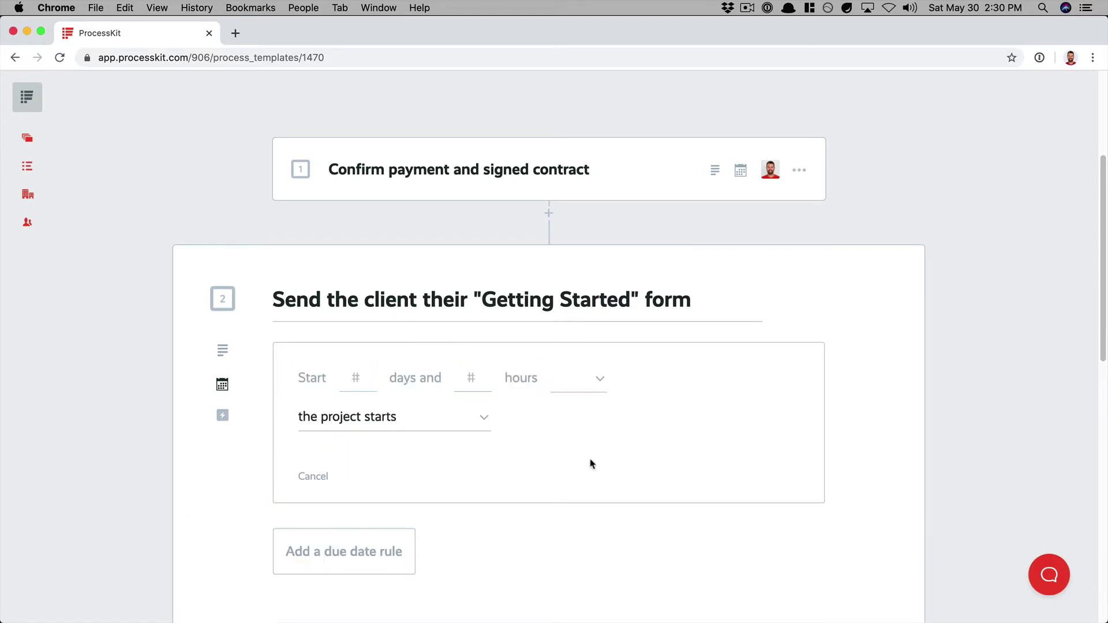
pyautogui.scroll(-2, 592, 464)
# Set the start rule to 0 days after Confirm payment and signed contract is completed.
pyautogui.click(358, 316)
pyautogui.write('0')
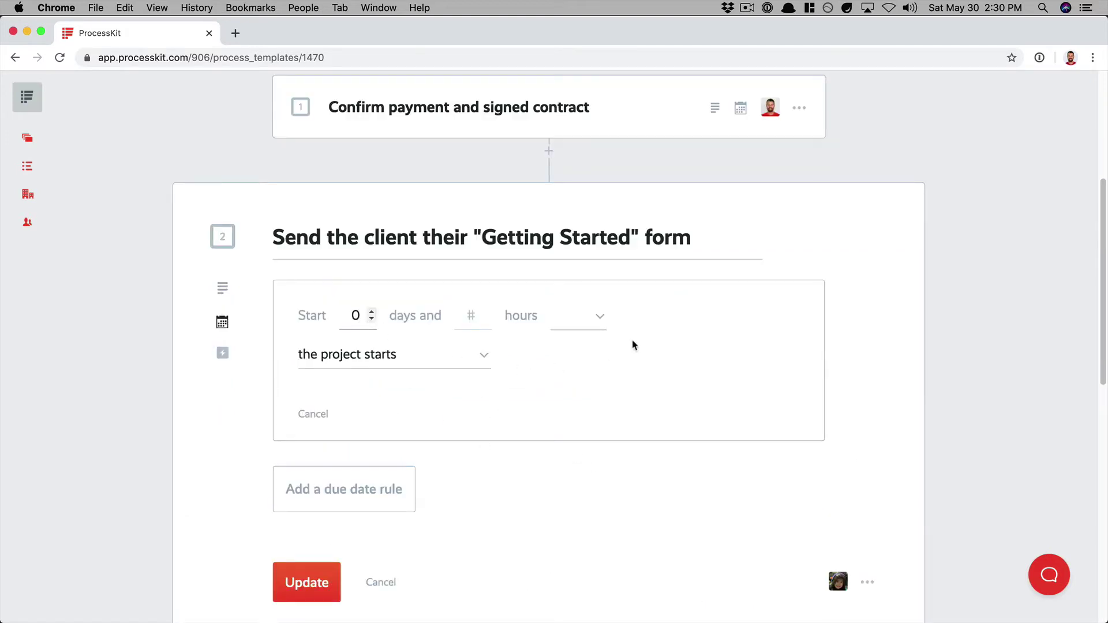
pyautogui.click(577, 318)
pyautogui.click(580, 353)
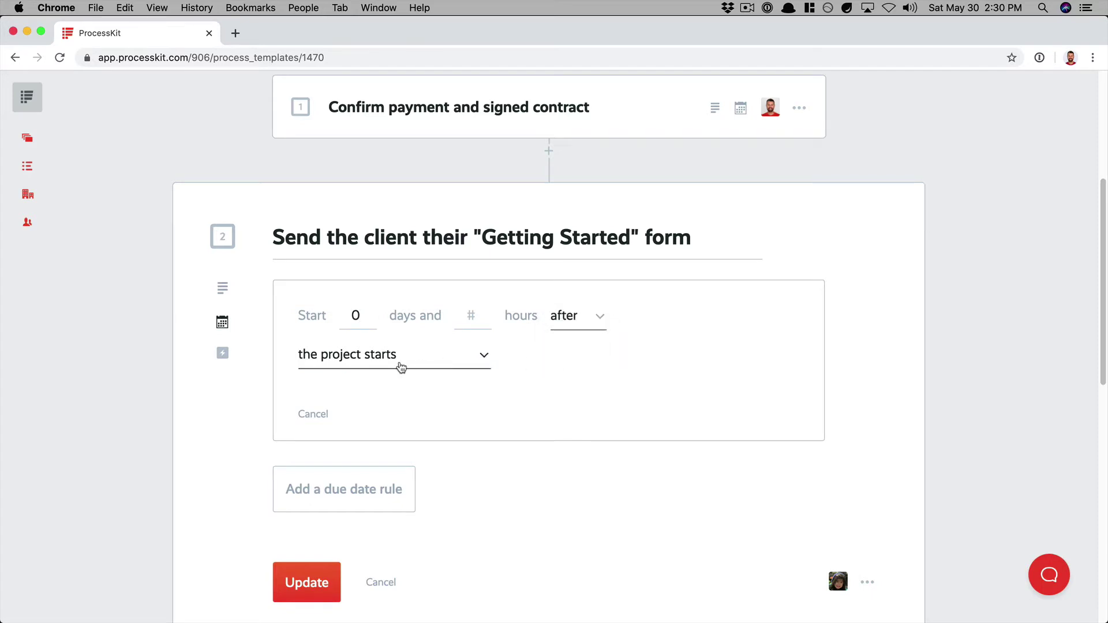
pyautogui.click(401, 368)
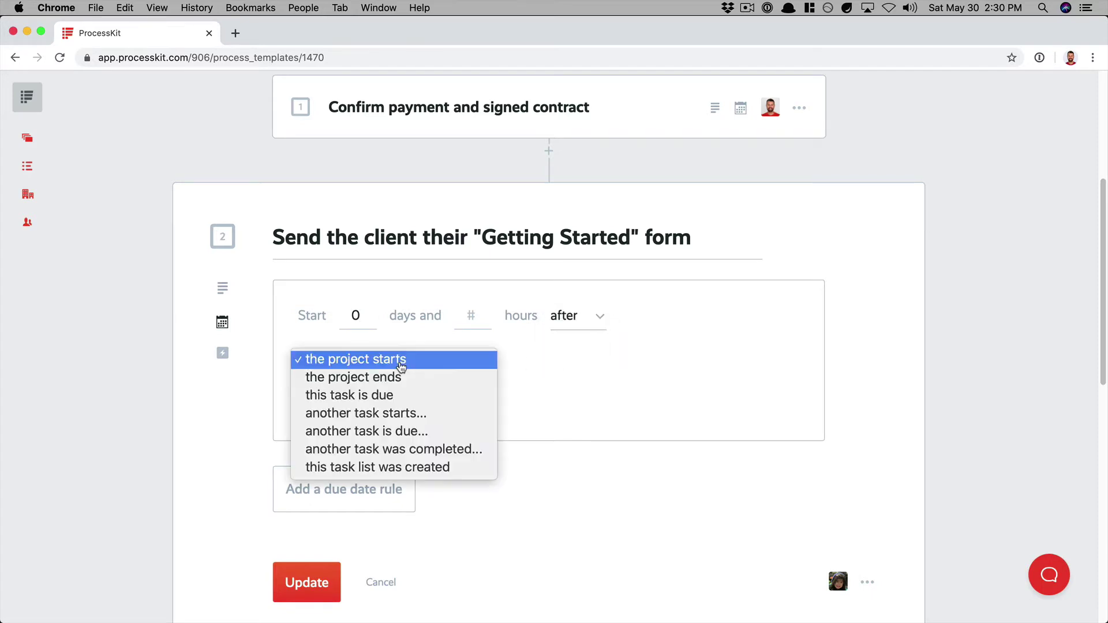
pyautogui.click(406, 451)
pyautogui.click(388, 434)
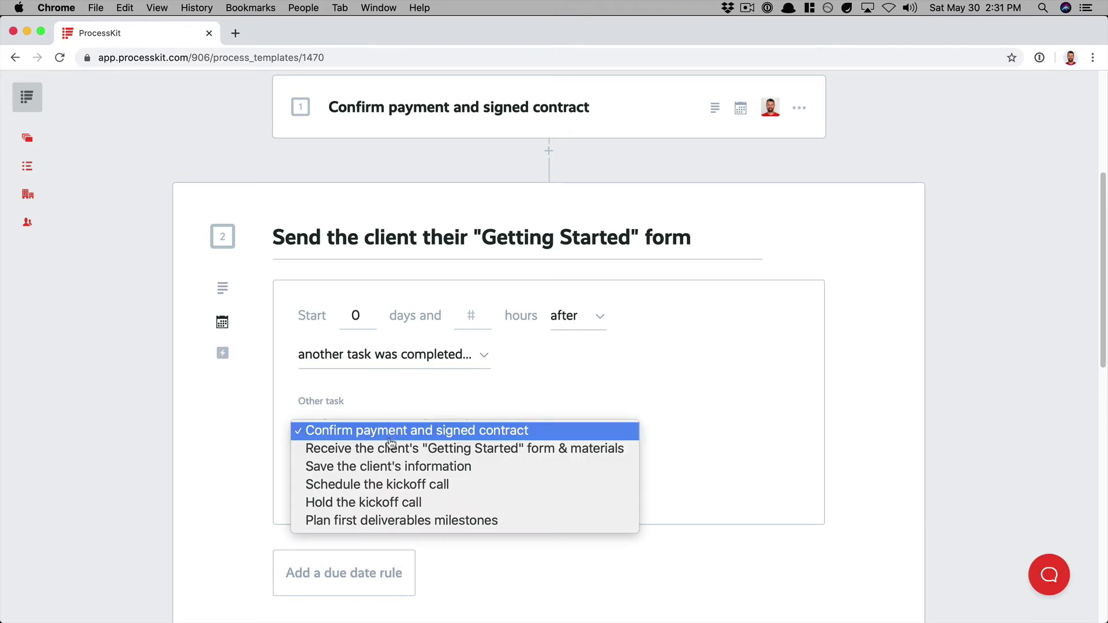
pyautogui.click(389, 436)
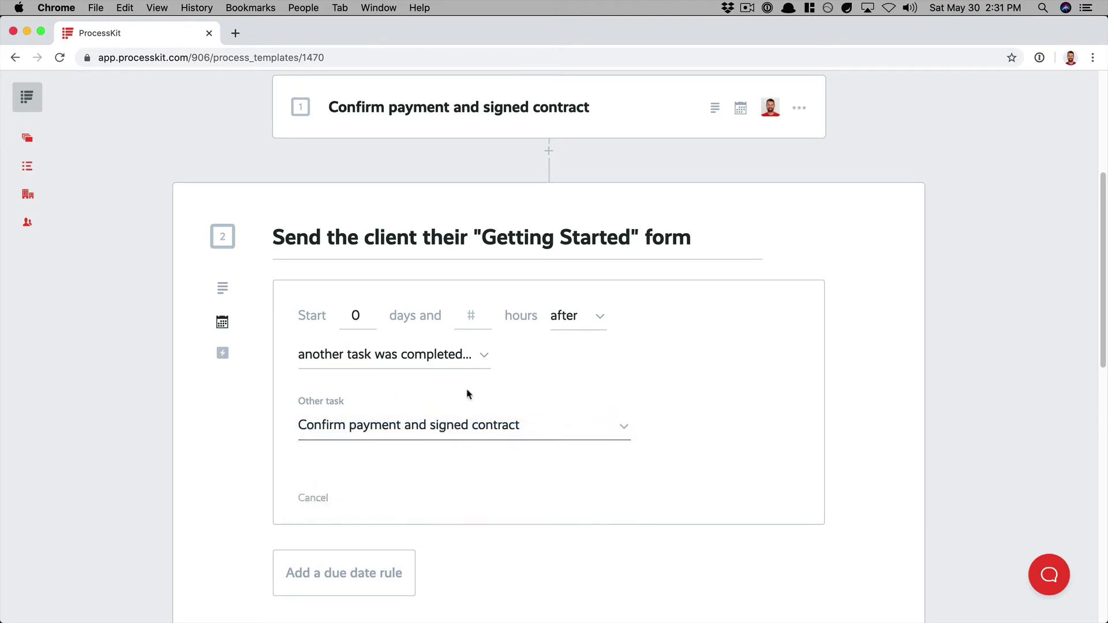
pyautogui.scroll(-1, 704, 456)
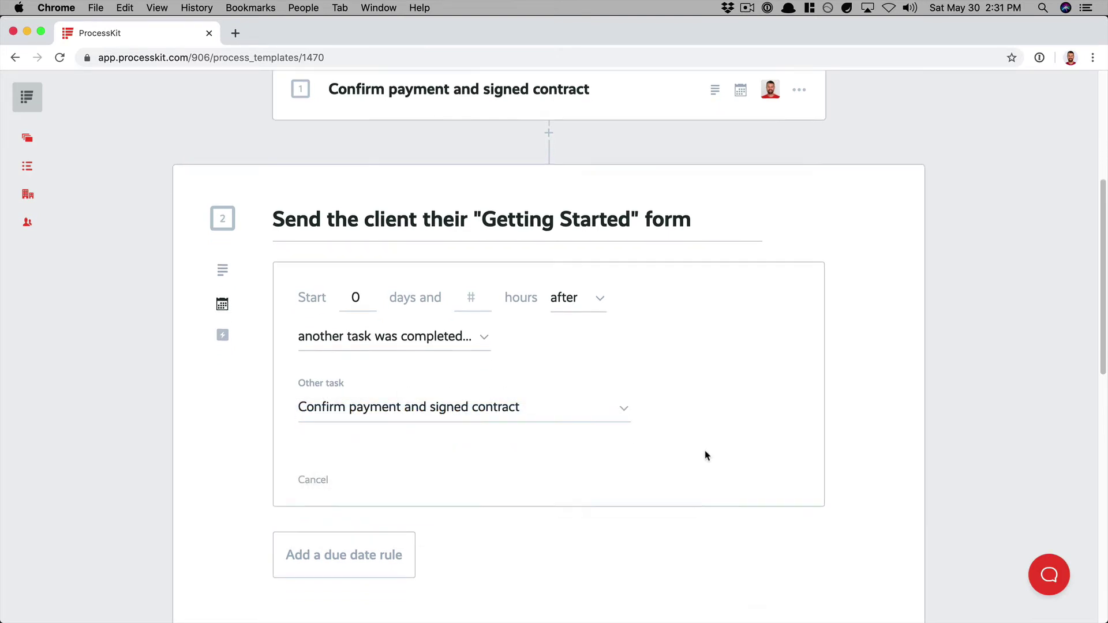
pyautogui.scroll(-5, 705, 455)
# Save step 2's start-on-completion rule.
pyautogui.click(312, 446)
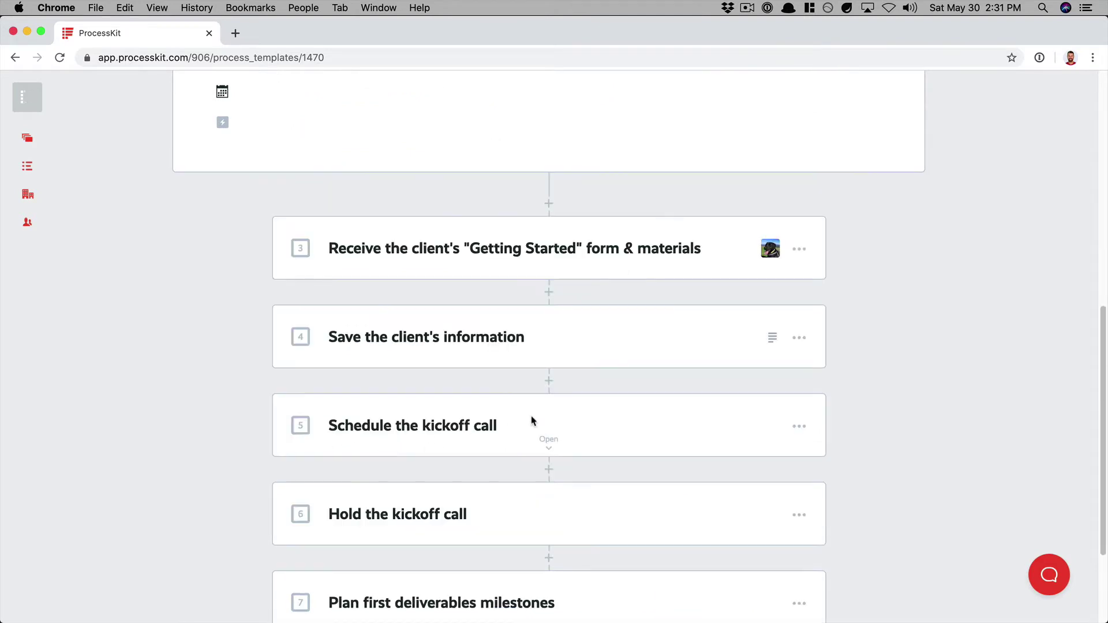
pyautogui.scroll(3, 531, 421)
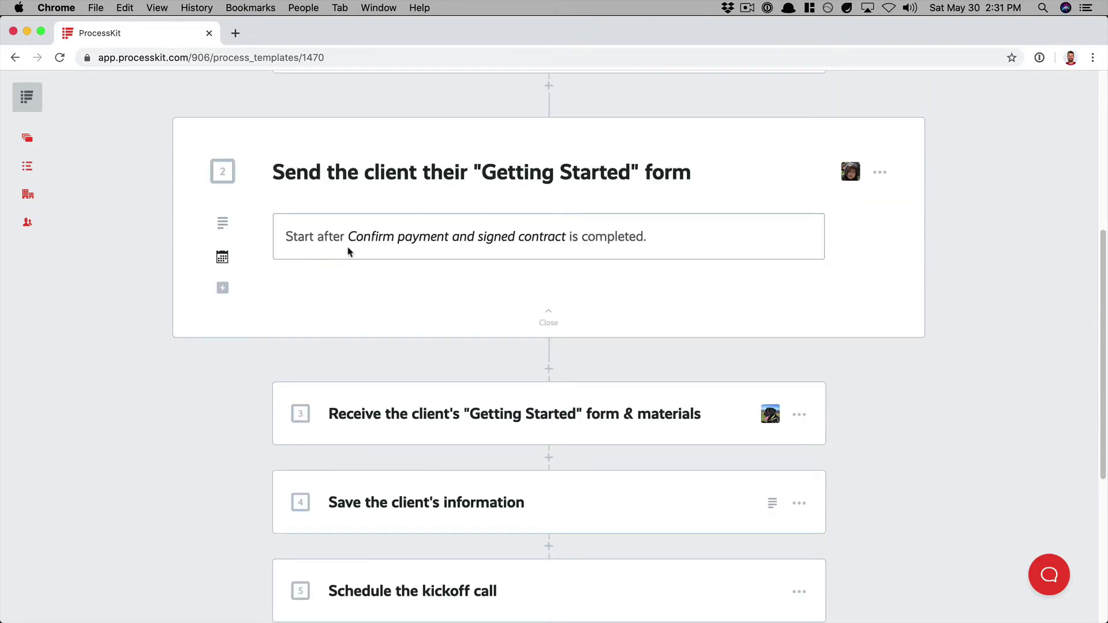
pyautogui.scroll(1, 353, 252)
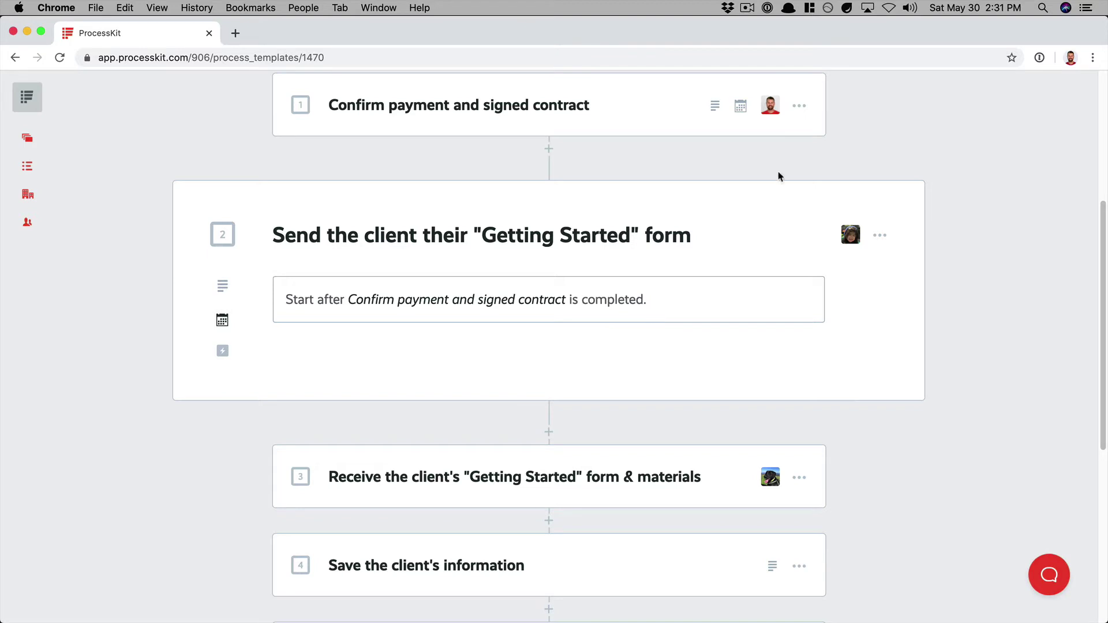
# Add a due rule to the form-sending task: 8 hours after this task starts, and save.
pyautogui.click(708, 310)
pyautogui.scroll(-3, 693, 335)
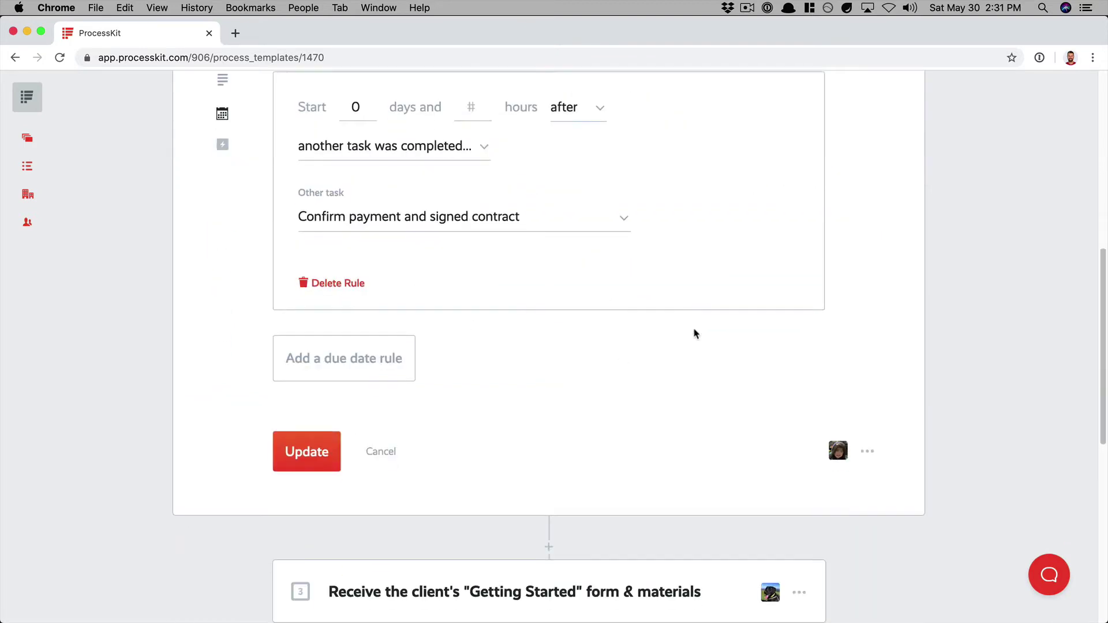
pyautogui.click(393, 361)
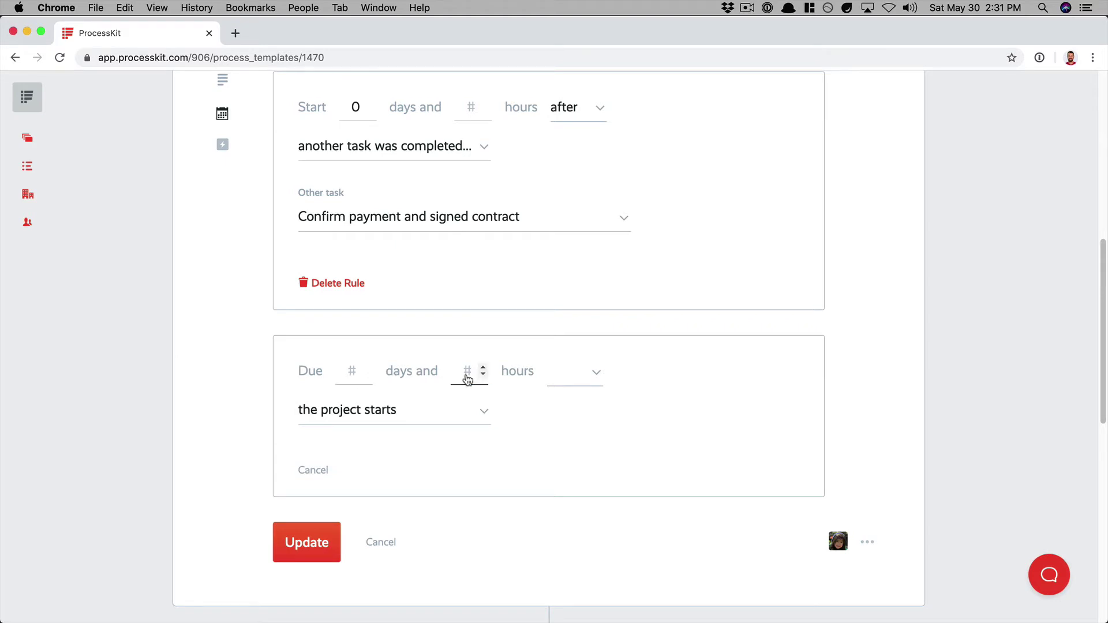
pyautogui.click(468, 379)
pyautogui.write('8')
pyautogui.click(572, 374)
pyautogui.click(586, 413)
pyautogui.click(426, 423)
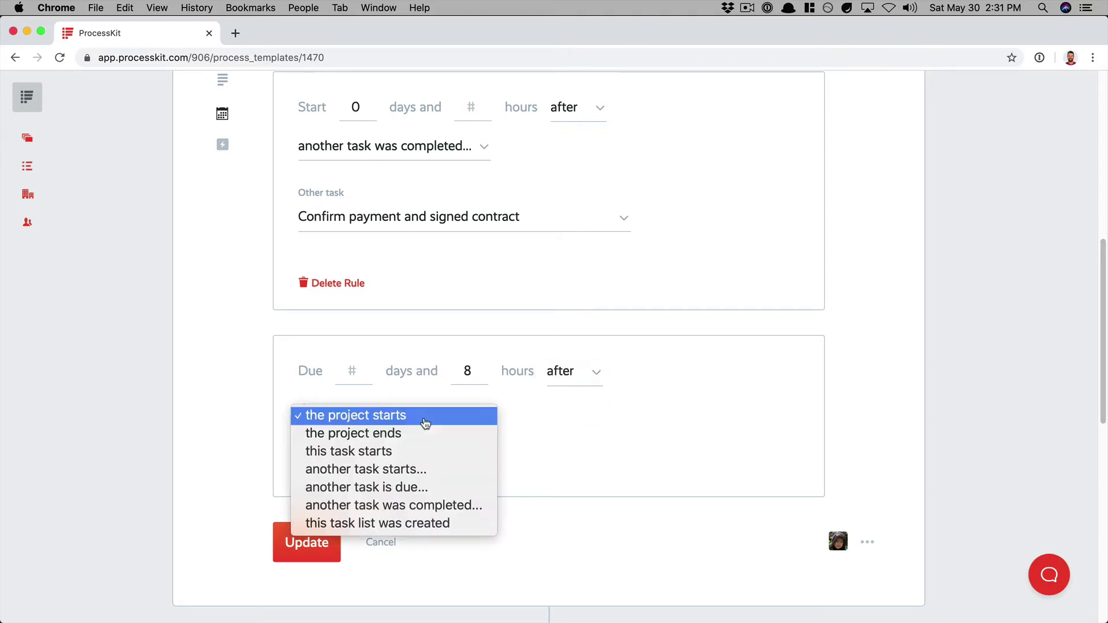
pyautogui.click(428, 453)
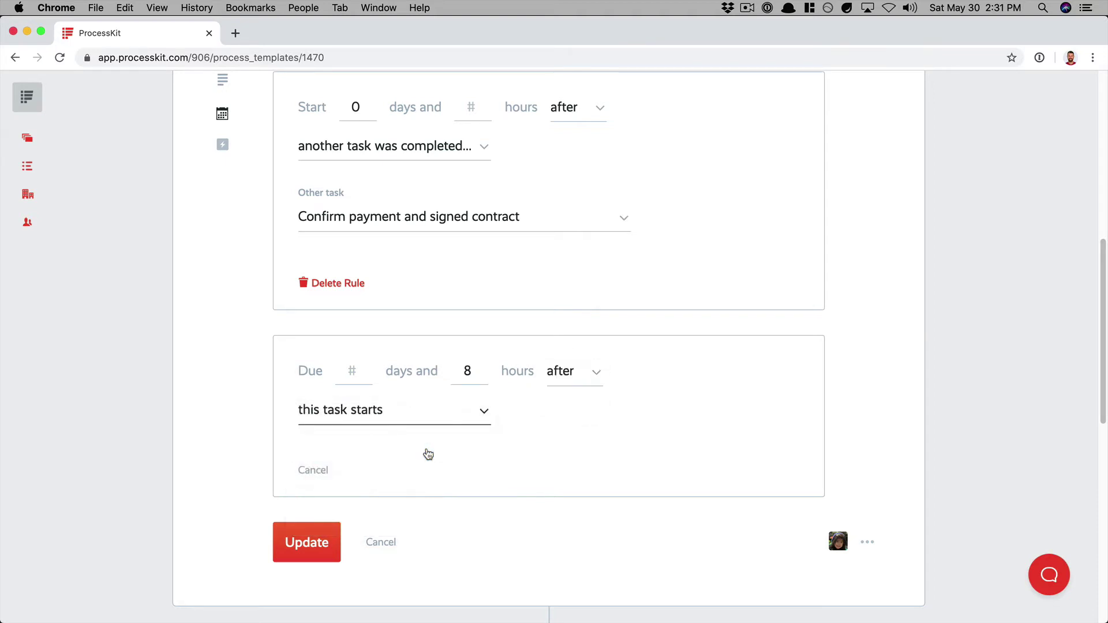
pyautogui.click(319, 544)
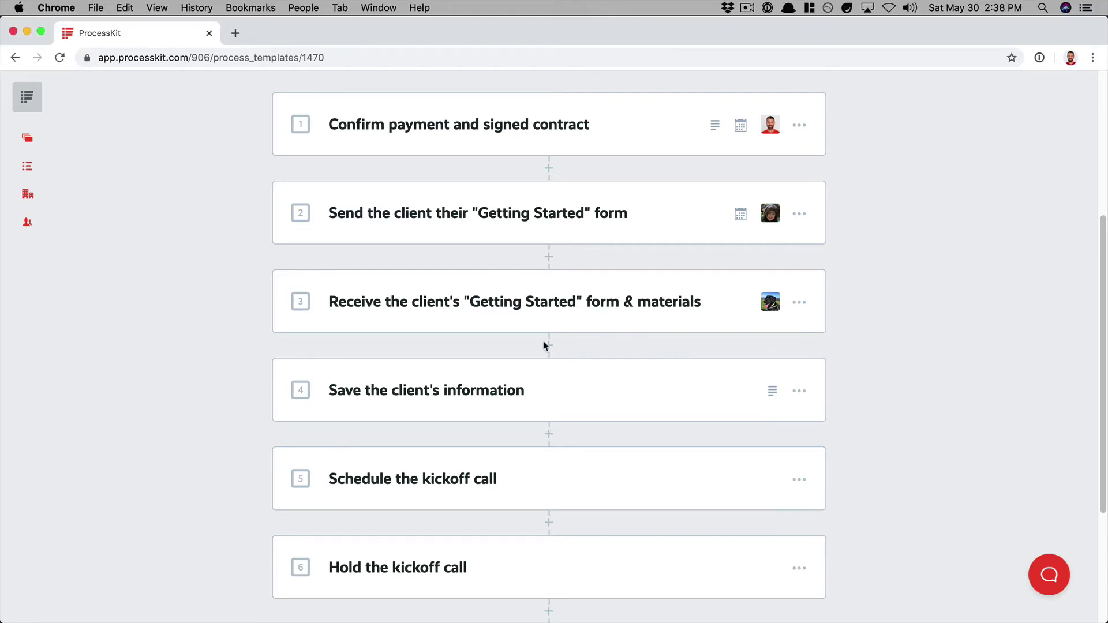
# Make task 3 due 3 days after the Getting Started form task is due.
pyautogui.click(549, 315)
pyautogui.click(522, 413)
pyautogui.click(355, 421)
pyautogui.write('3')
pyautogui.click(574, 423)
pyautogui.click(569, 458)
pyautogui.click(404, 462)
pyautogui.click(398, 541)
pyautogui.click(439, 477)
pyautogui.click(404, 514)
pyautogui.click(306, 604)
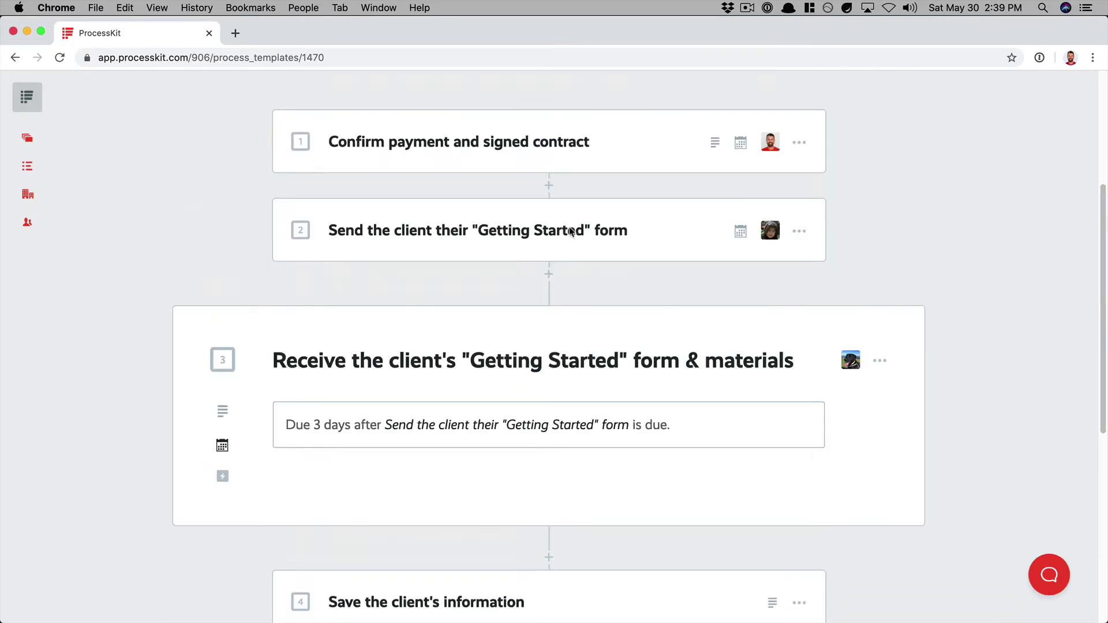
# Make task 4 start 0 days after the receive-materials task is completed.
pyautogui.click(791, 279)
pyautogui.click(357, 369)
pyautogui.write('0')
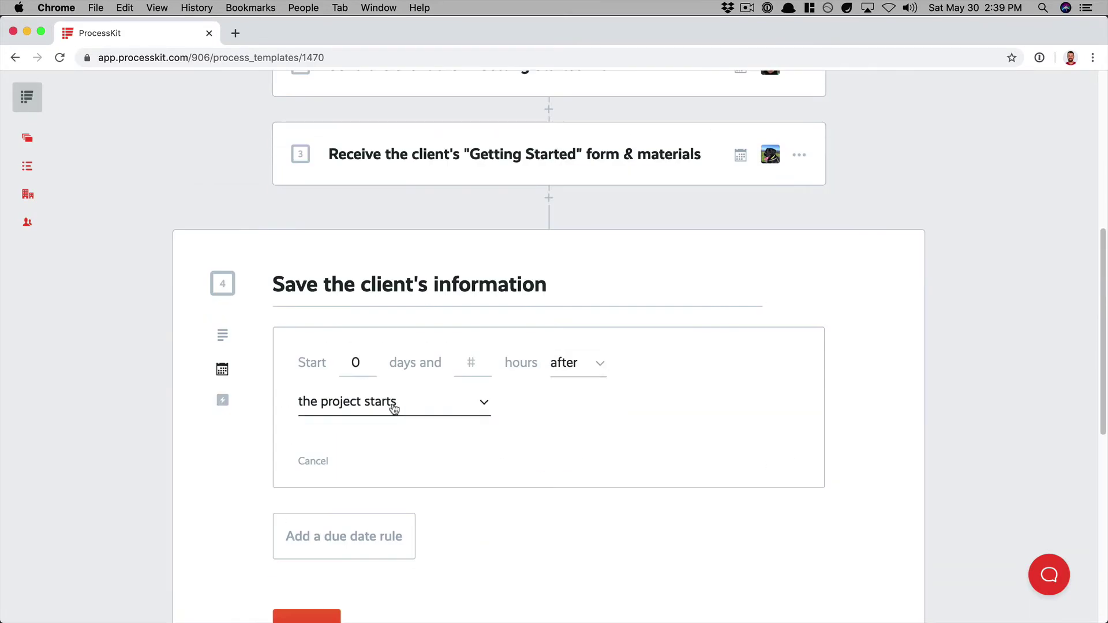
pyautogui.click(578, 363)
pyautogui.click(572, 398)
pyautogui.click(393, 402)
pyautogui.click(398, 495)
pyautogui.click(398, 477)
pyautogui.click(390, 512)
pyautogui.scroll(-2, 346, 520)
# Make task 4 due 1 day after it starts, save, and collapse it.
pyautogui.click(345, 534)
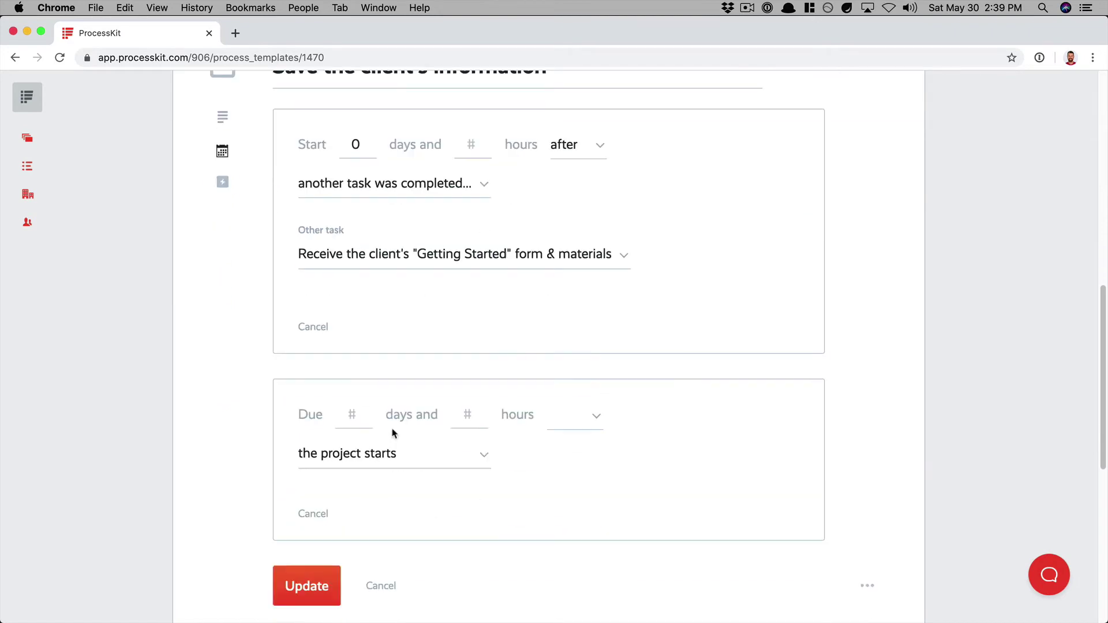
pyautogui.click(353, 414)
pyautogui.write('1')
pyautogui.click(579, 415)
pyautogui.click(572, 433)
pyautogui.click(381, 453)
pyautogui.click(384, 513)
pyautogui.click(306, 586)
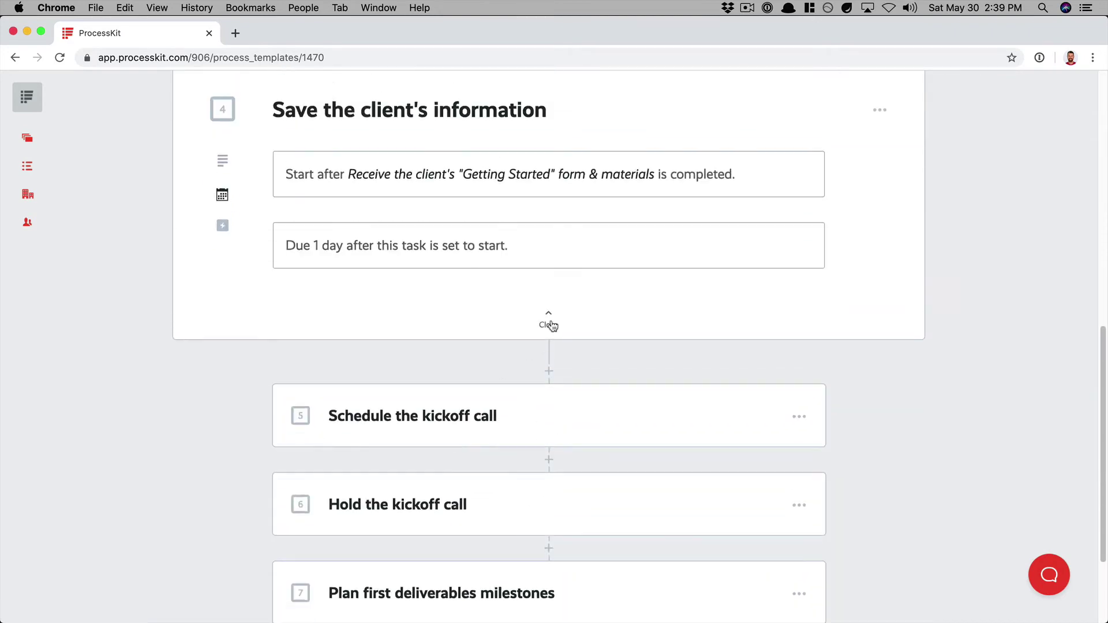
# Make Schedule the kickoff call start 0 days after the receive-materials task is completed.
pyautogui.click(529, 392)
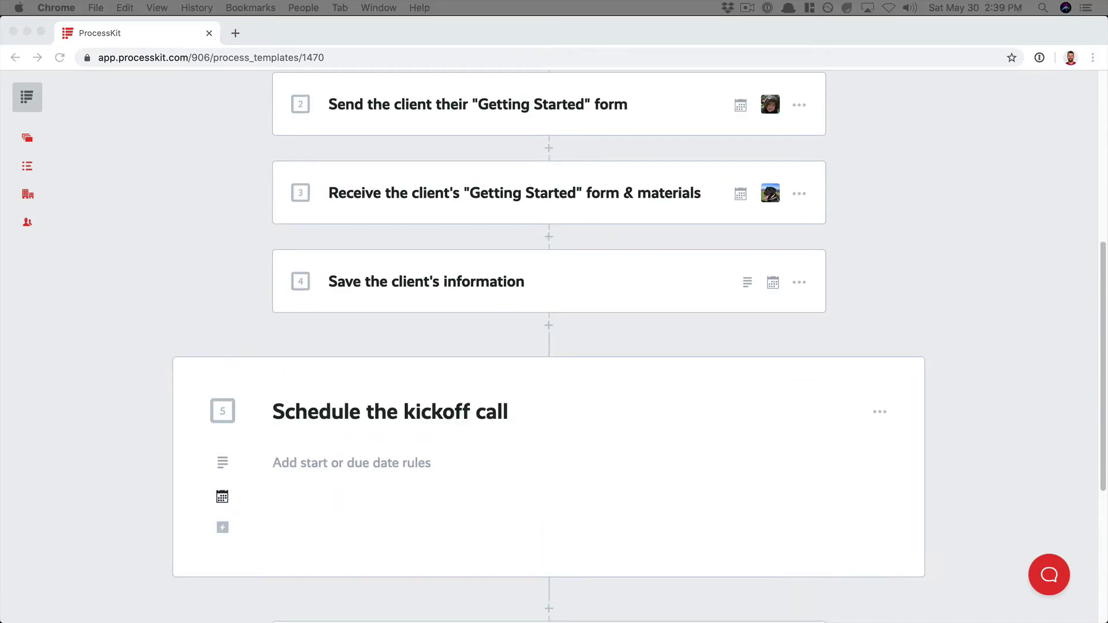
pyautogui.click(346, 464)
pyautogui.click(345, 373)
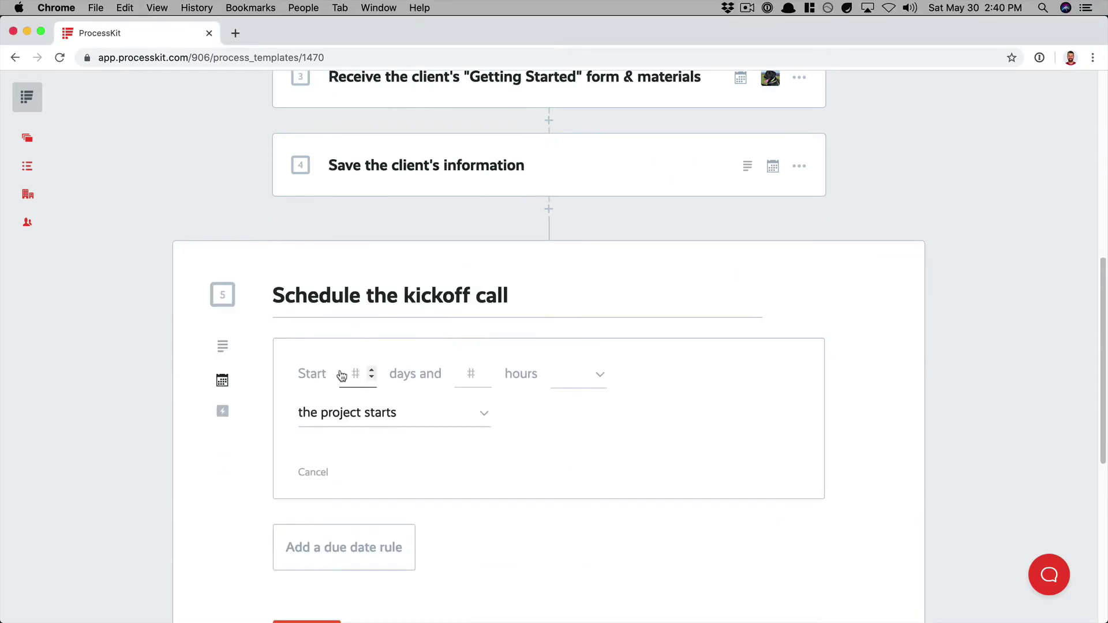
pyautogui.write('0')
pyautogui.click(567, 377)
pyautogui.click(571, 392)
pyautogui.click(381, 416)
pyautogui.click(428, 507)
pyautogui.click(430, 486)
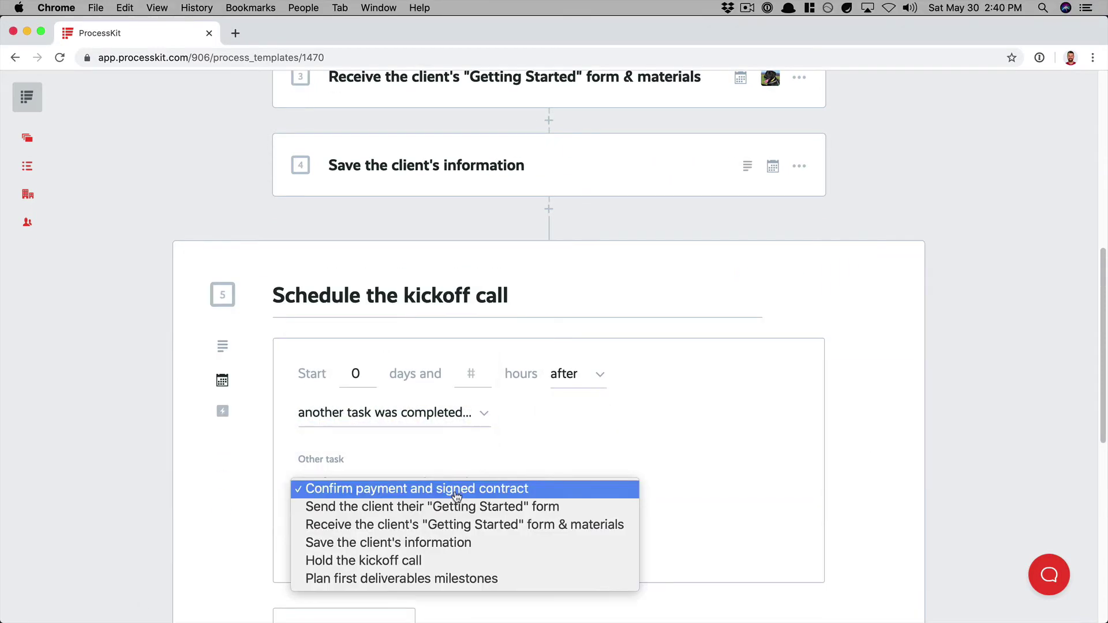
pyautogui.click(430, 525)
pyautogui.scroll(-3, 431, 518)
# Make Schedule the kickoff call due 2 days after it starts, and save.
pyautogui.click(337, 465)
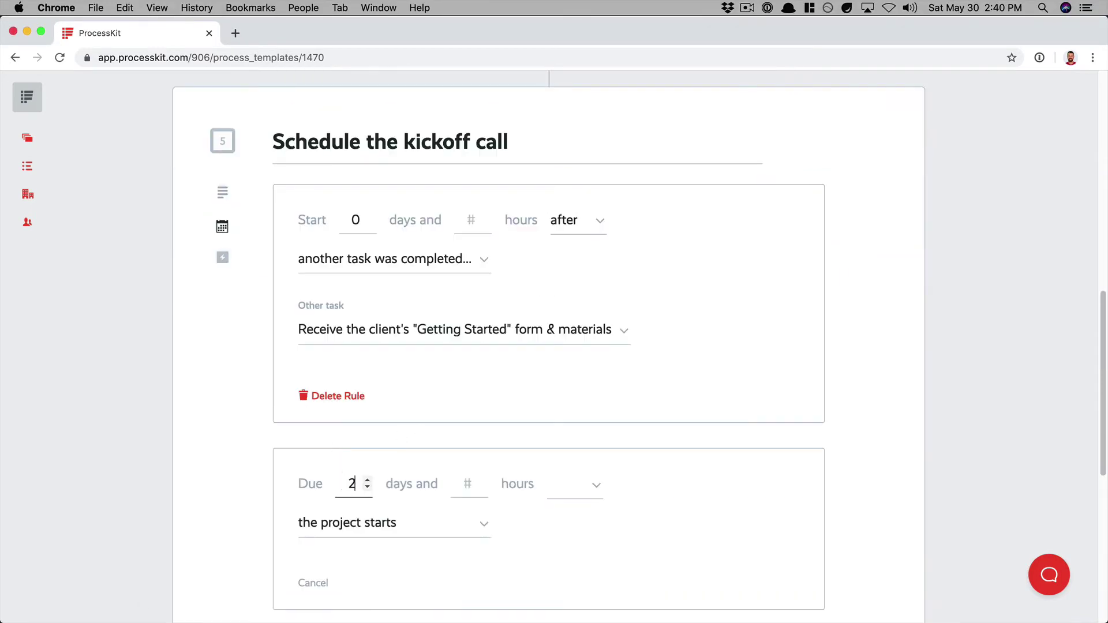
pyautogui.write('2')
pyautogui.click(401, 526)
pyautogui.click(404, 554)
pyautogui.click(549, 490)
pyautogui.click(549, 490)
# Make the milestone planning task start 3 hours after Hold the kickoff call starts.
pyautogui.click(225, 440)
pyautogui.click(470, 389)
pyautogui.write('3')
pyautogui.press('Tab')
pyautogui.press('Down')
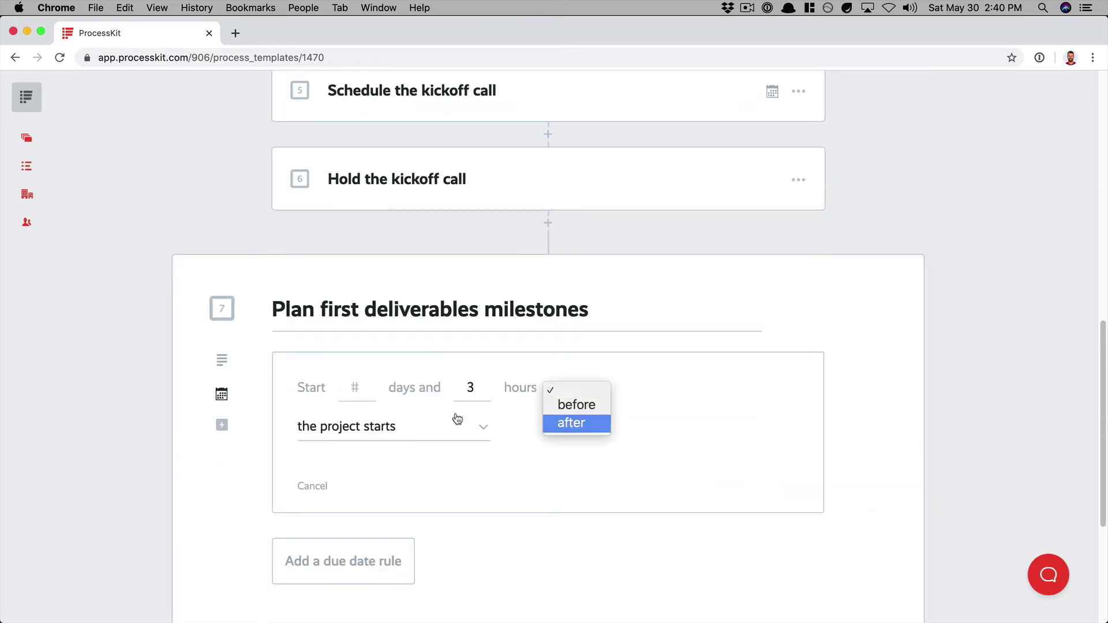
pyautogui.click(396, 426)
pyautogui.click(384, 481)
pyautogui.click(398, 498)
pyautogui.click(375, 592)
pyautogui.scroll(-3, 451, 450)
# Give the milestone planning task a due rule of 2 after its own start, and save.
pyautogui.click(357, 500)
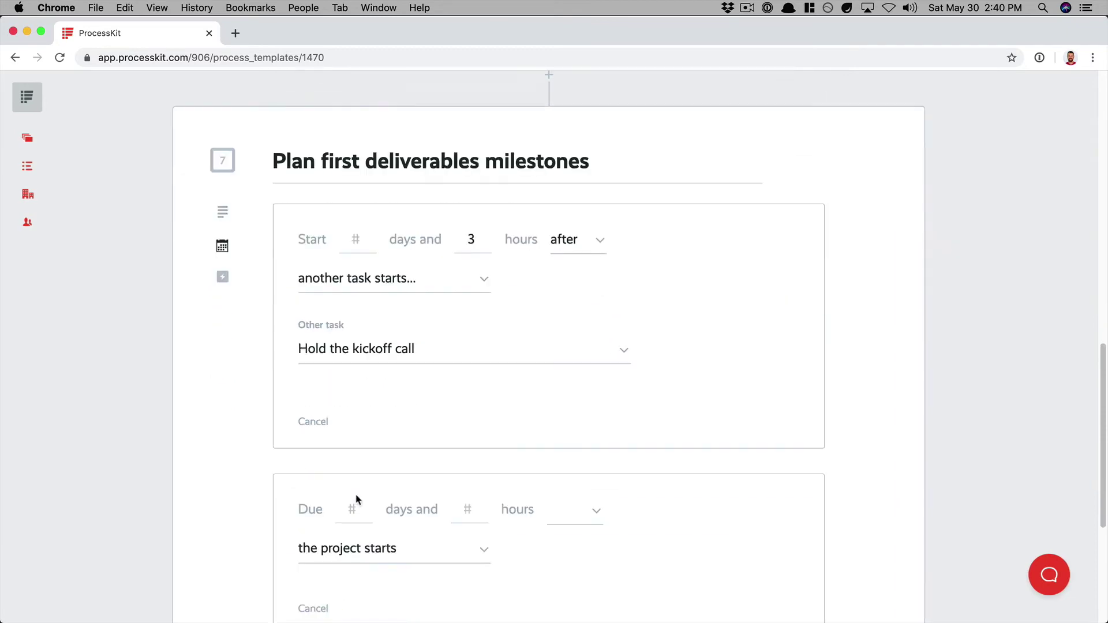
pyautogui.write('2')
pyautogui.scroll(-2, 455, 473)
pyautogui.click(455, 470)
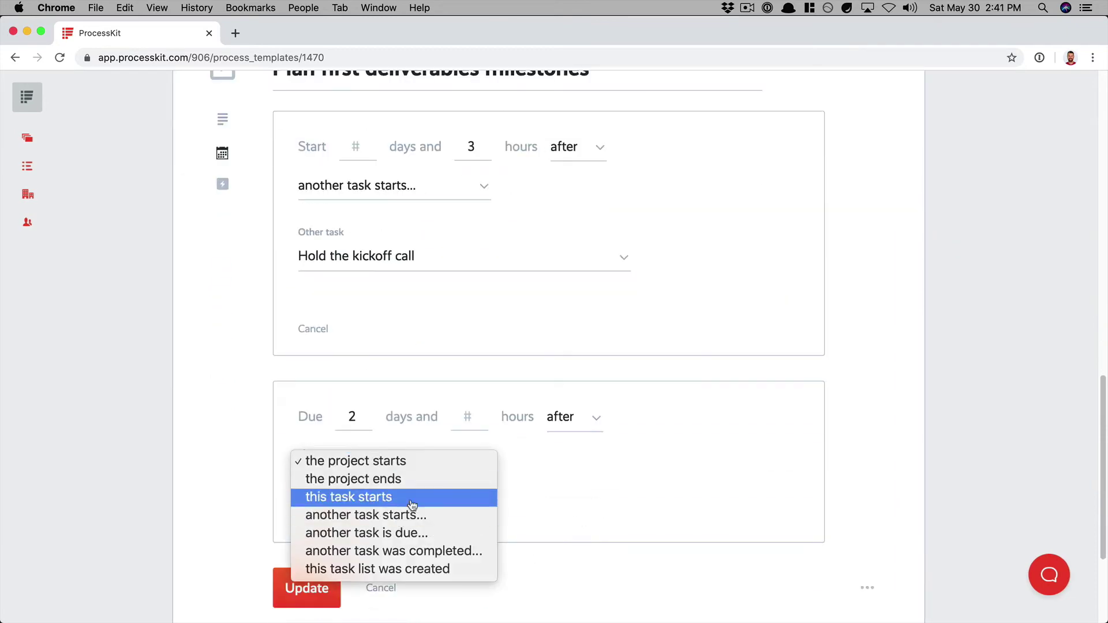
pyautogui.click(358, 495)
pyautogui.click(531, 541)
pyautogui.scroll(15, 645, 415)
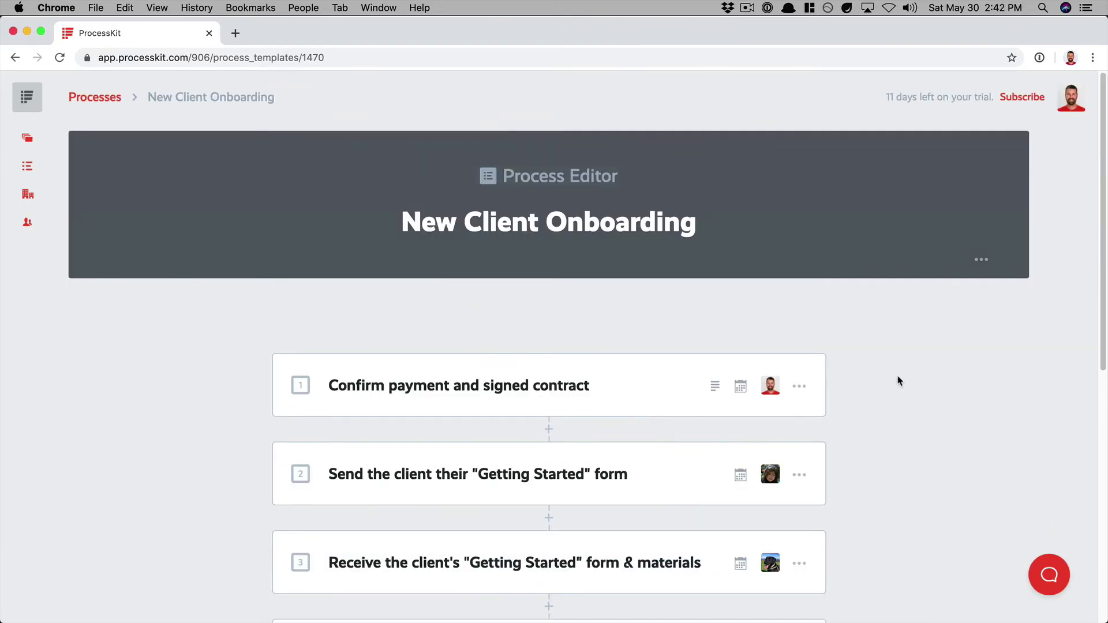
# Scroll through the collapsed New Client Onboarding steps to review the chained date rules.
pyautogui.scroll(-5, 898, 381)
pyautogui.scroll(-6, 898, 381)
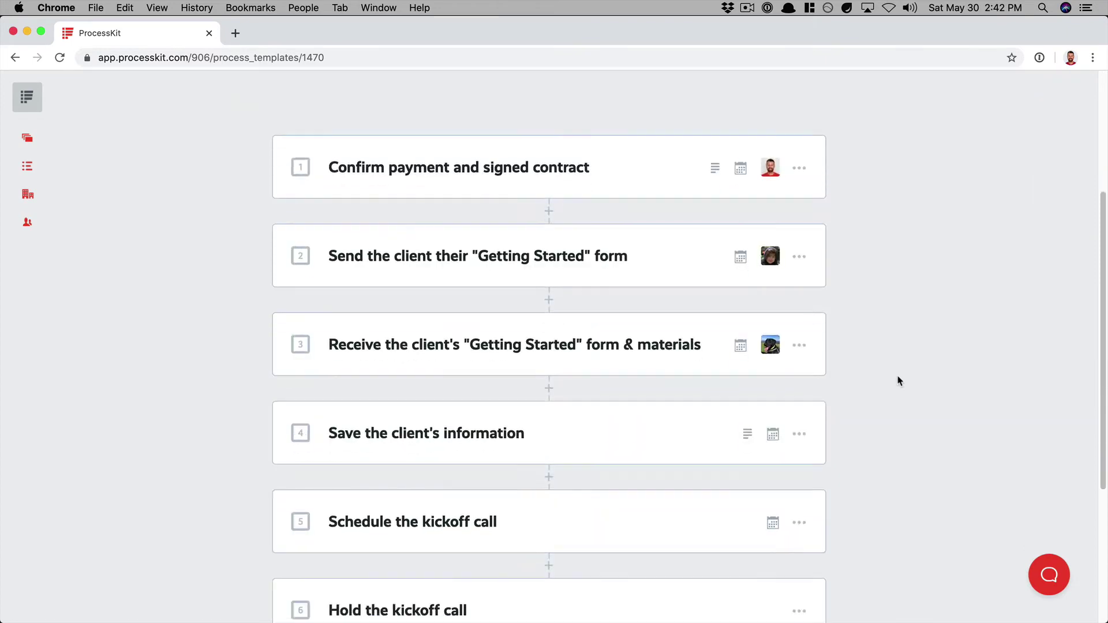
pyautogui.scroll(5, 898, 381)
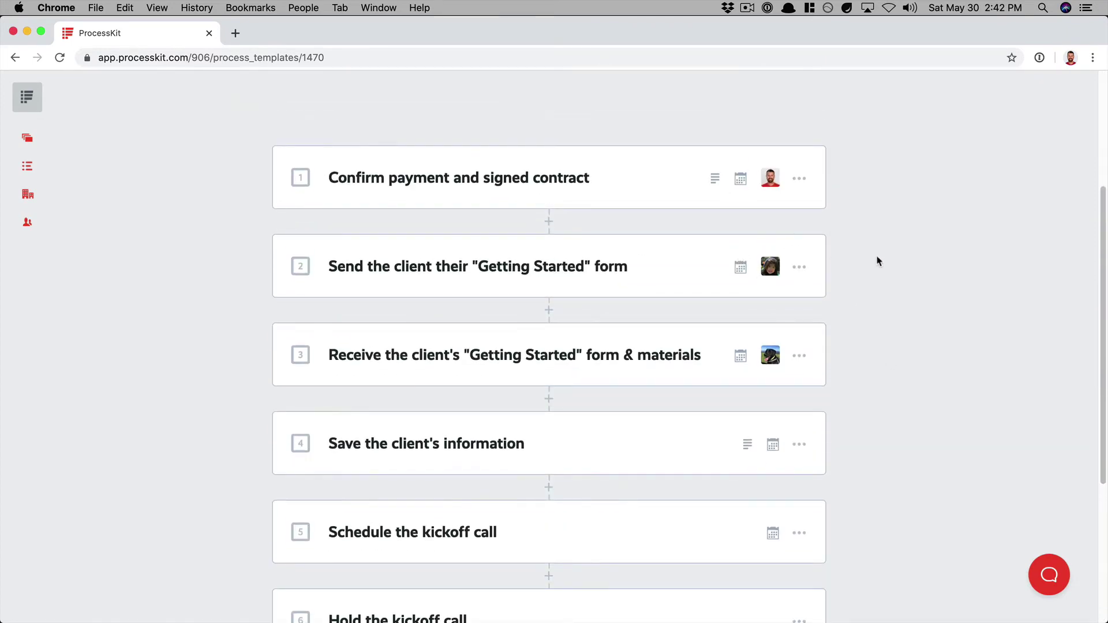
pyautogui.scroll(1, 876, 259)
pyautogui.scroll(4, 878, 261)
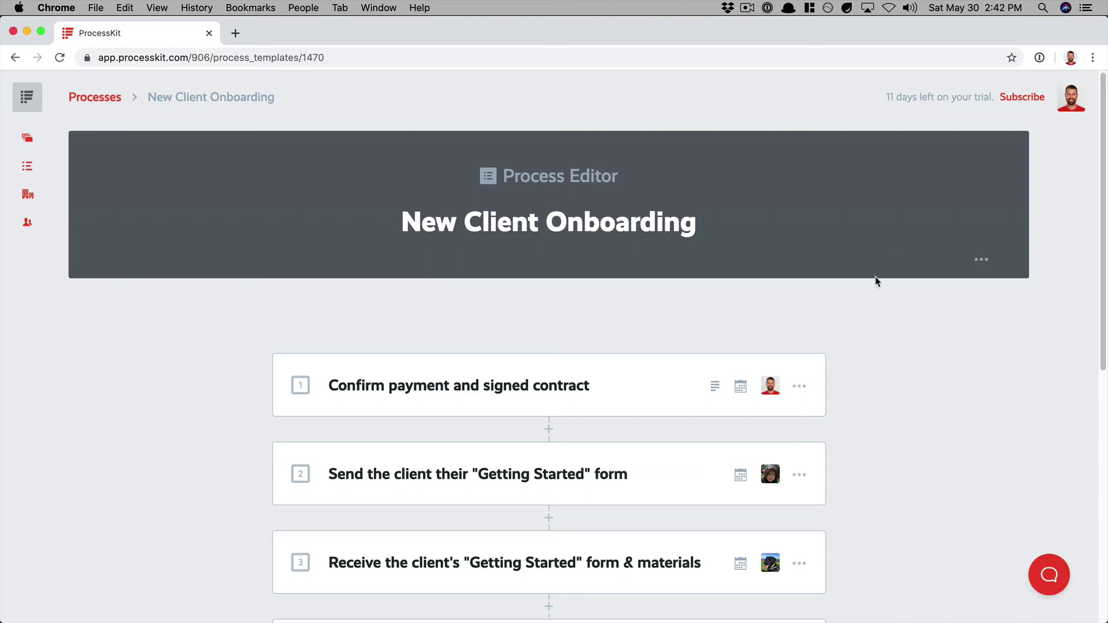
# From Boards, open New Client Onboarding and create the 'Onboarding of Oceanic Airlines' onboarding.
pyautogui.click(27, 138)
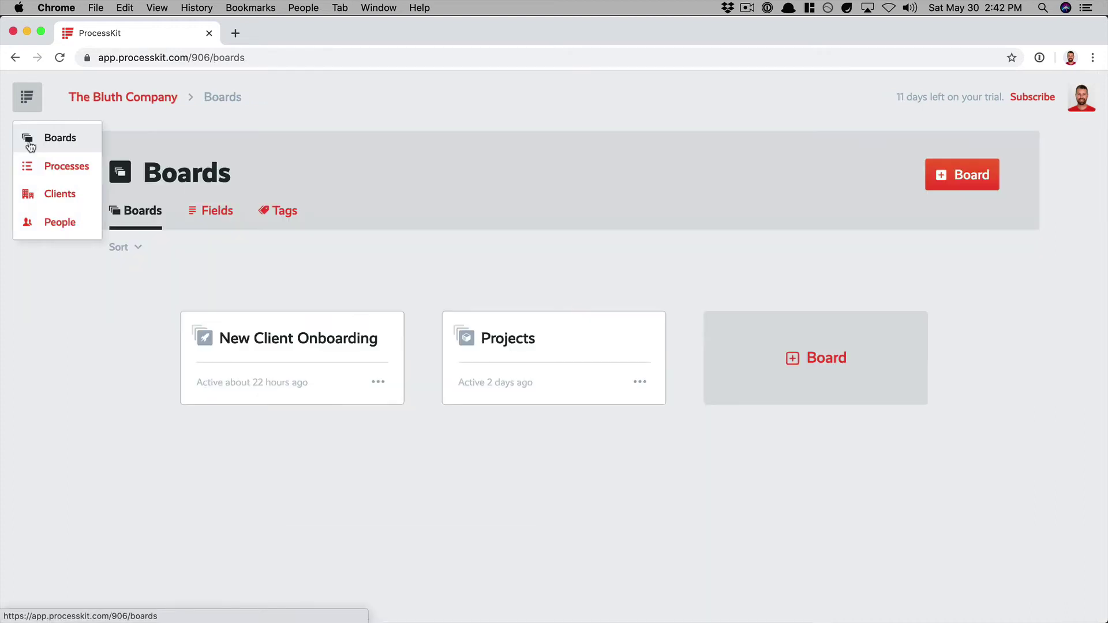
pyautogui.click(295, 361)
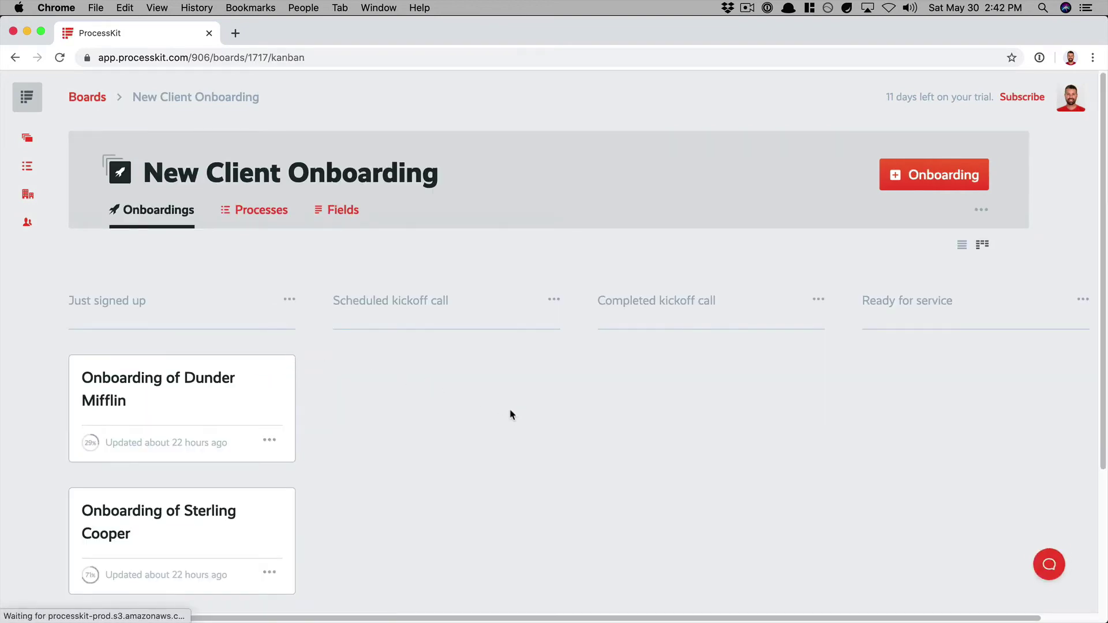
pyautogui.click(942, 185)
pyautogui.write('Onboarding of A')
pyautogui.press('BackSpace')
pyautogui.write('Oceanic Airlines')
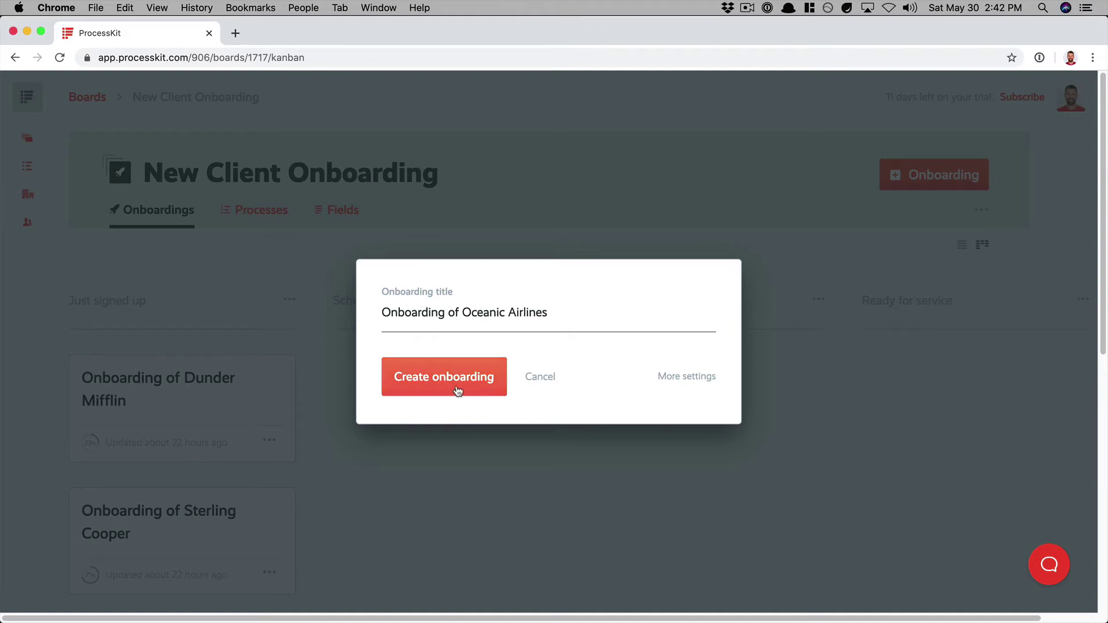
pyautogui.click(458, 390)
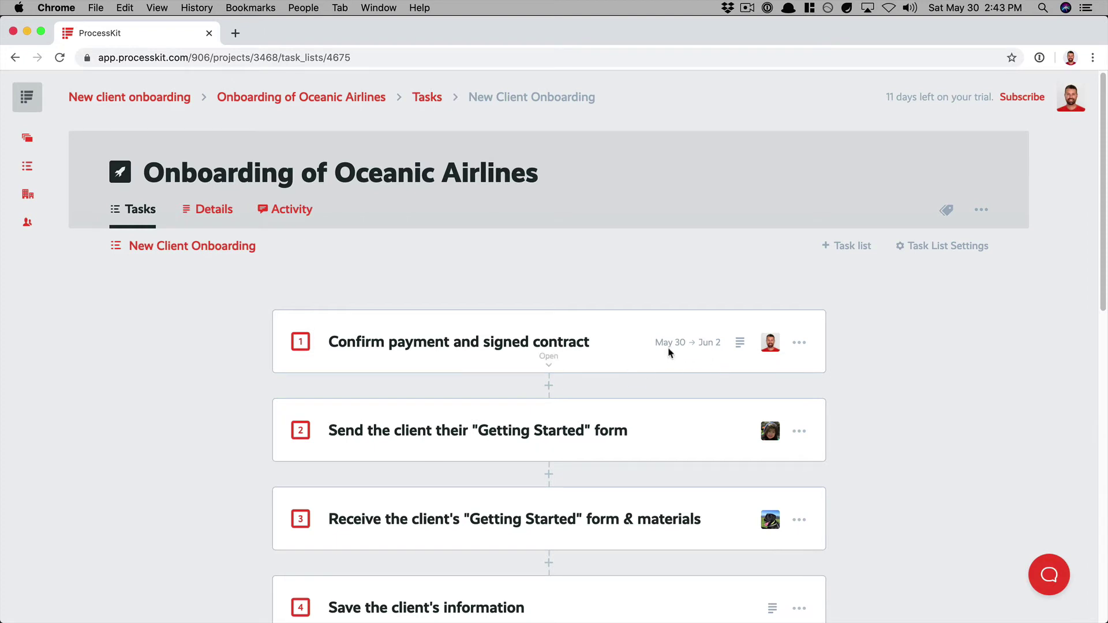
# Check task 1's May 30–Jun 2, 2020 dates, then reveal task 2's blank start and due dates.
pyautogui.click(709, 342)
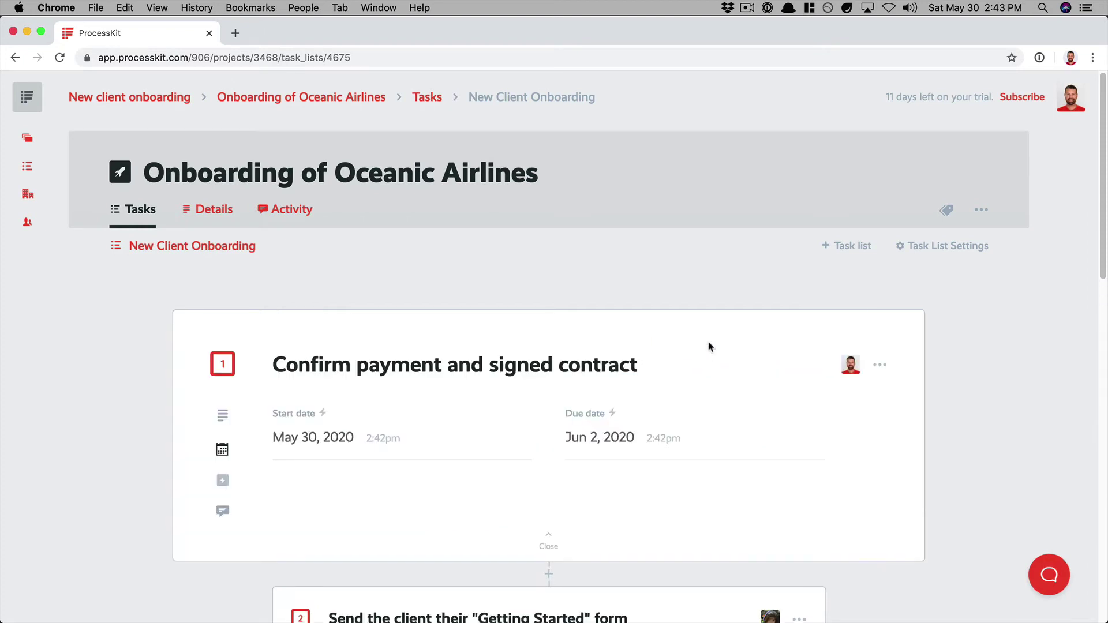
pyautogui.scroll(-2, 668, 416)
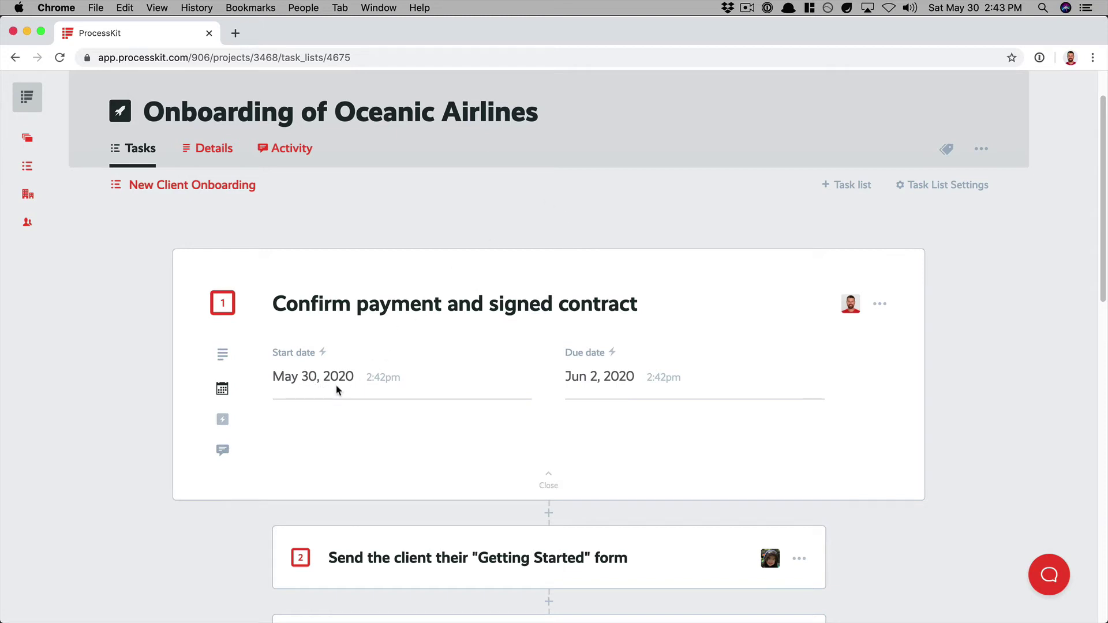
pyautogui.scroll(-5, 349, 393)
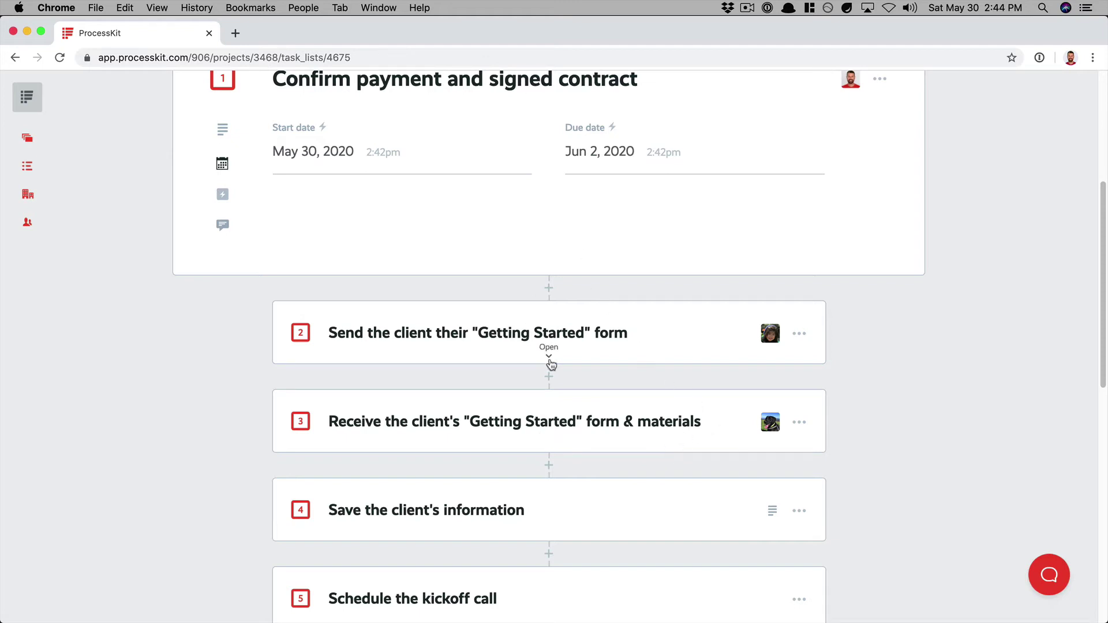
pyautogui.click(550, 354)
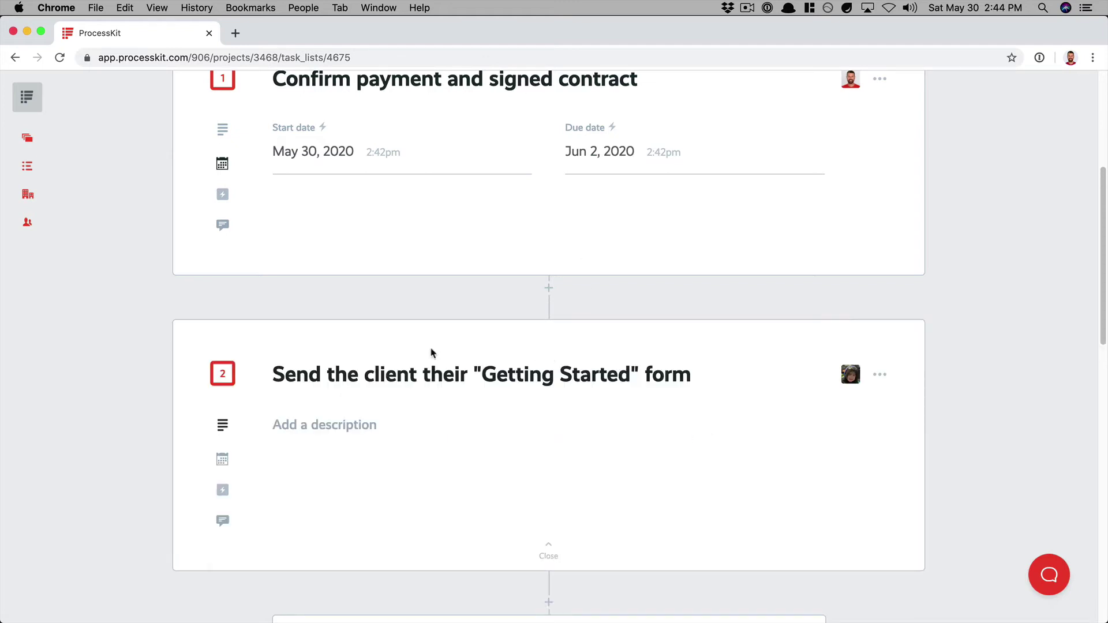
pyautogui.click(223, 461)
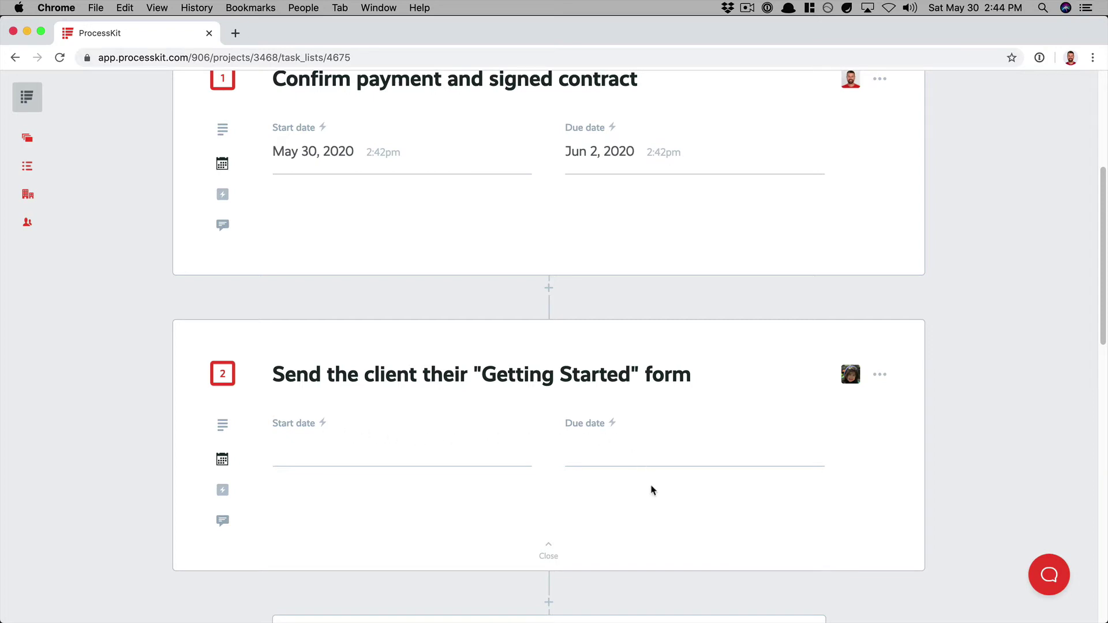
pyautogui.scroll(2, 911, 342)
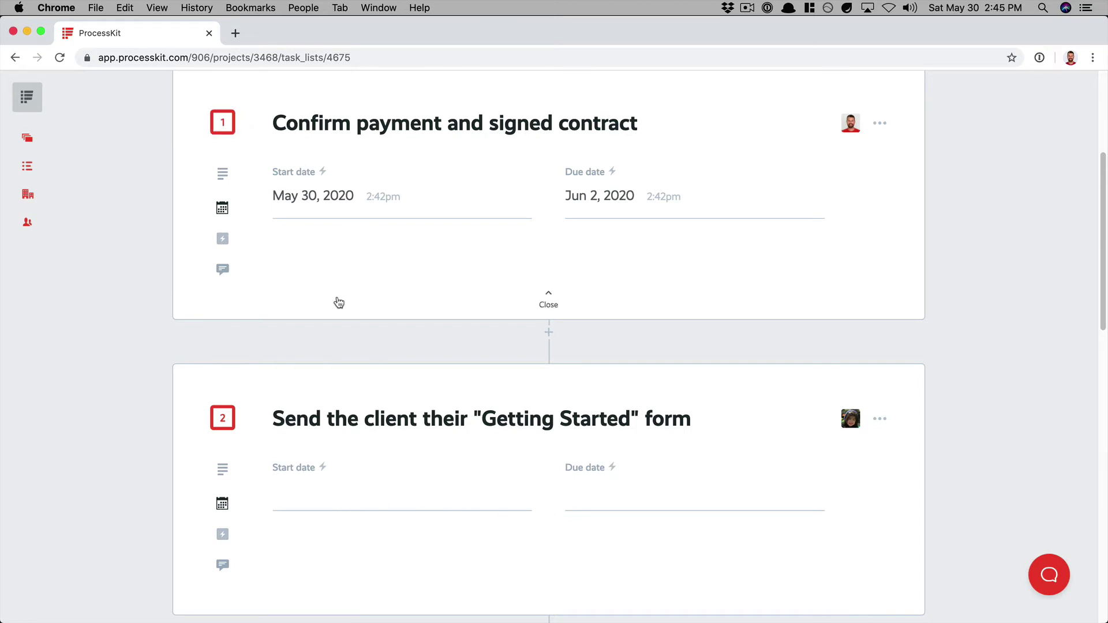
# Complete step 1, confirm step 2 now runs May 30, 2:45pm–10:45pm, and collapse both cards.
pyautogui.click(227, 130)
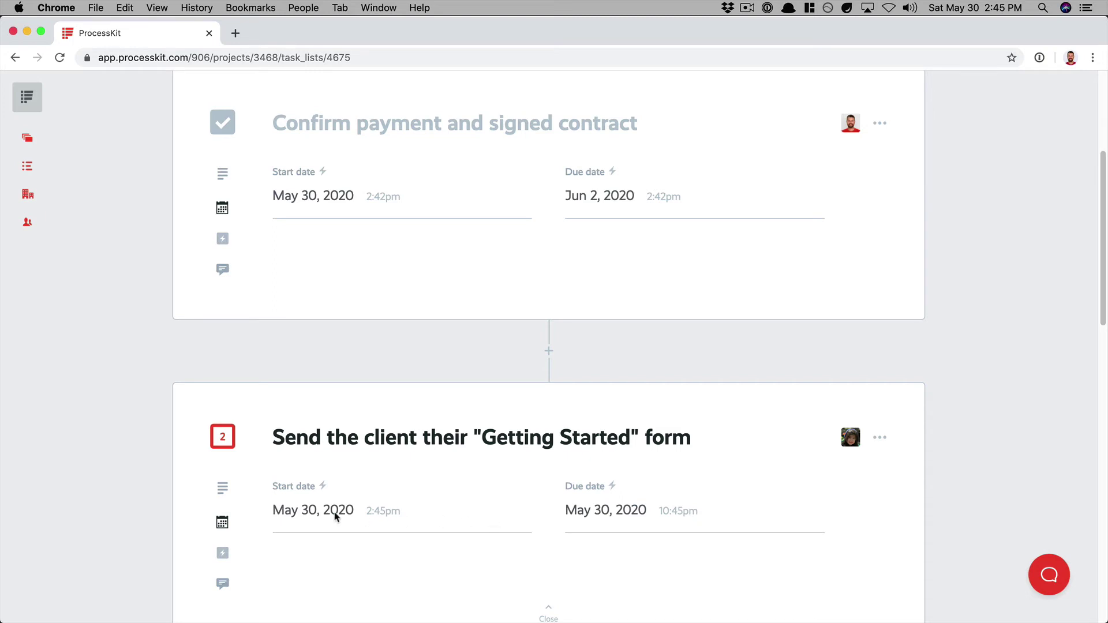
pyautogui.scroll(-2, 335, 517)
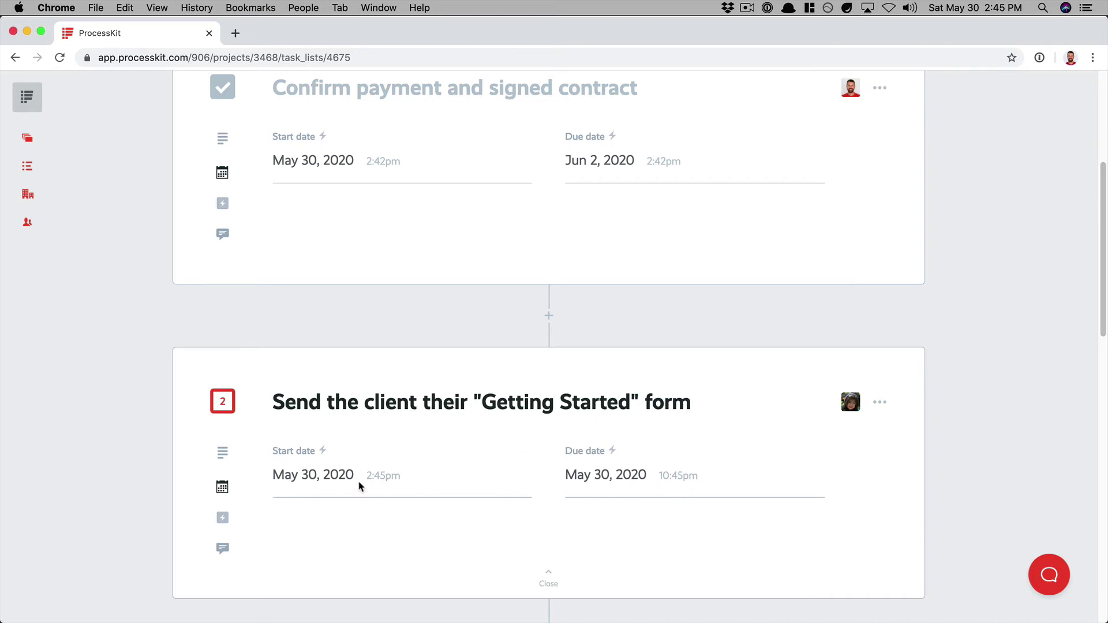
pyautogui.scroll(1, 639, 547)
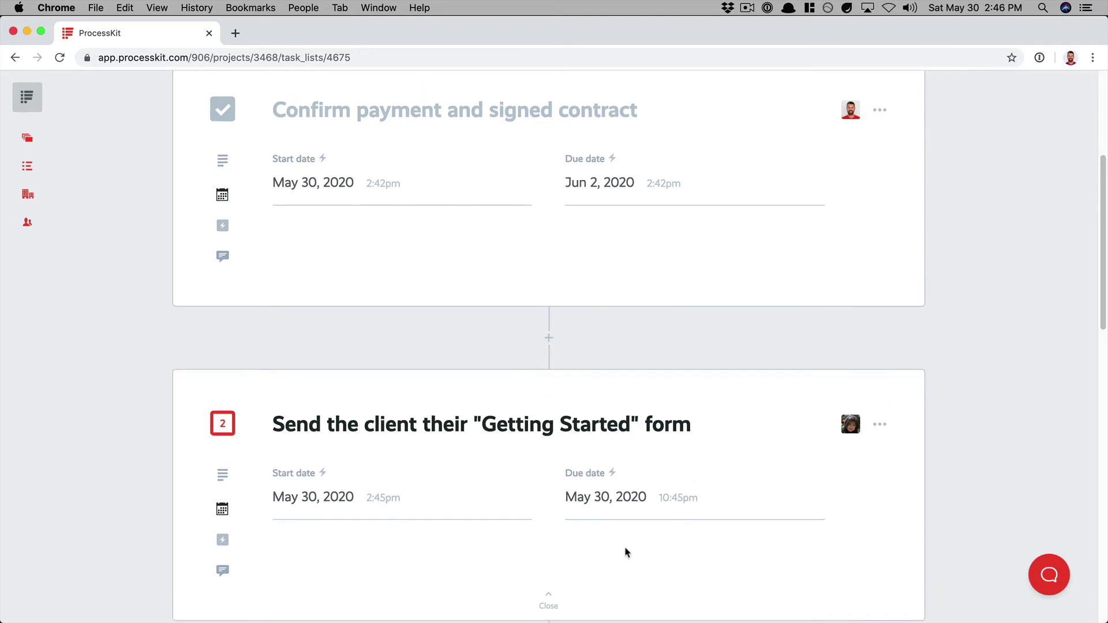
pyautogui.click(546, 604)
pyautogui.click(546, 289)
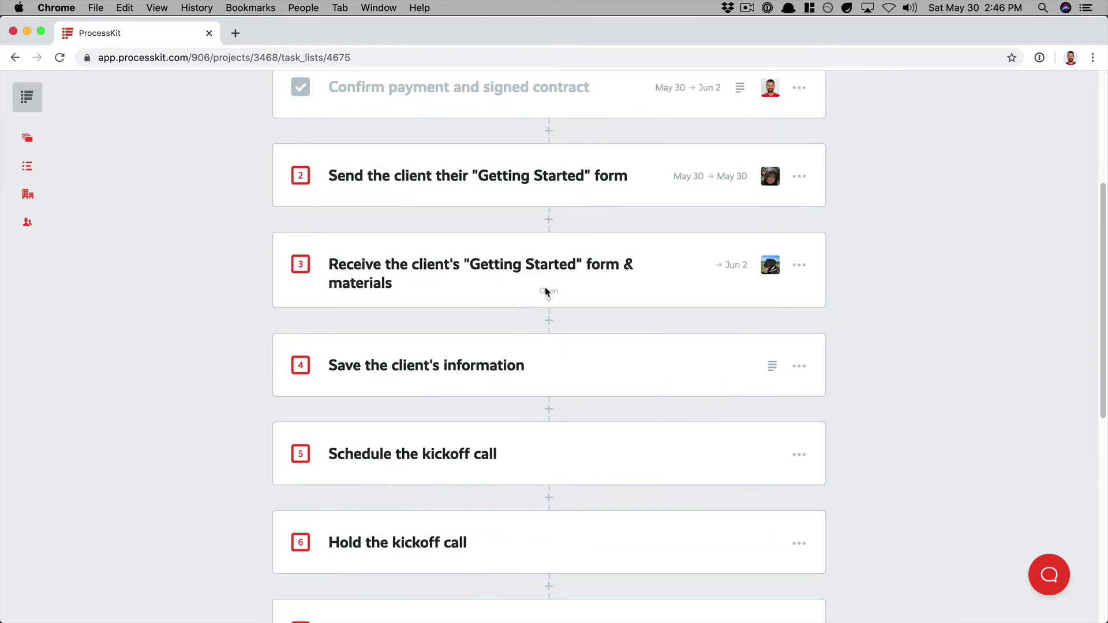
pyautogui.scroll(5, 697, 328)
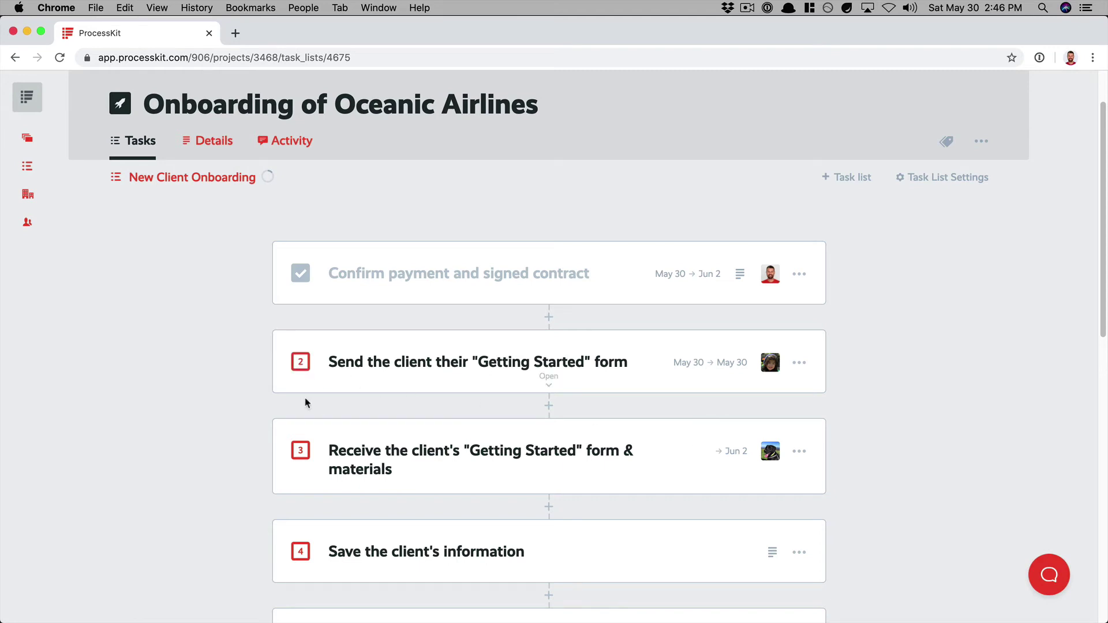
# Uncheck step 1, 'Confirm payment and signed contract', so it is incomplete again.
pyautogui.scroll(-2, 349, 461)
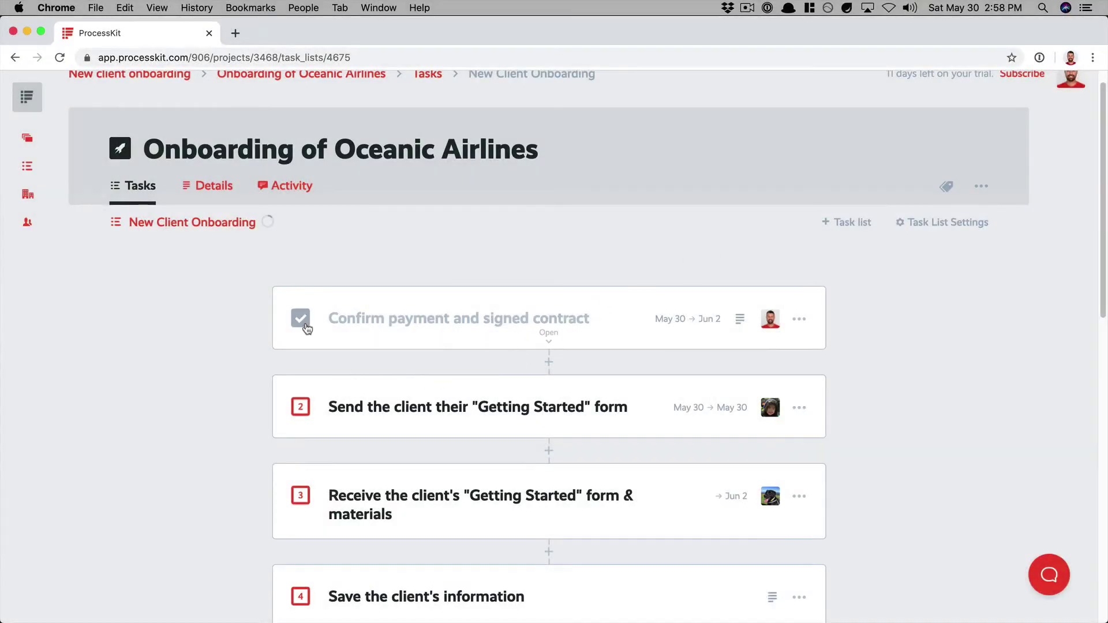
pyautogui.click(300, 318)
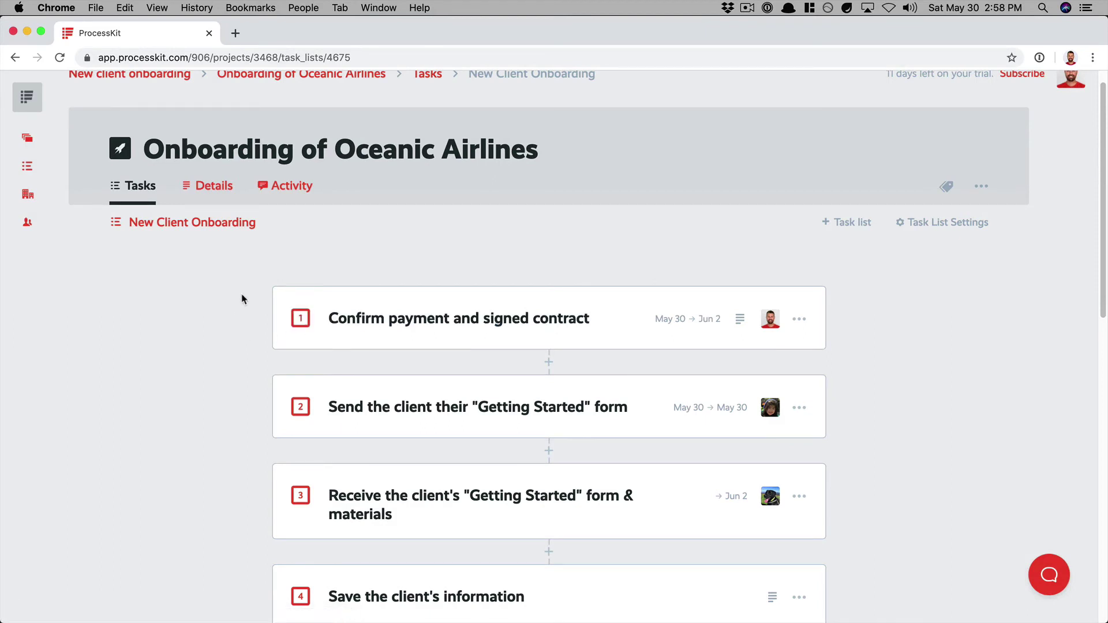
# Change the Oceanic Airlines project start date to June 8, 2020, then recheck step 1's dates.
pyautogui.click(209, 186)
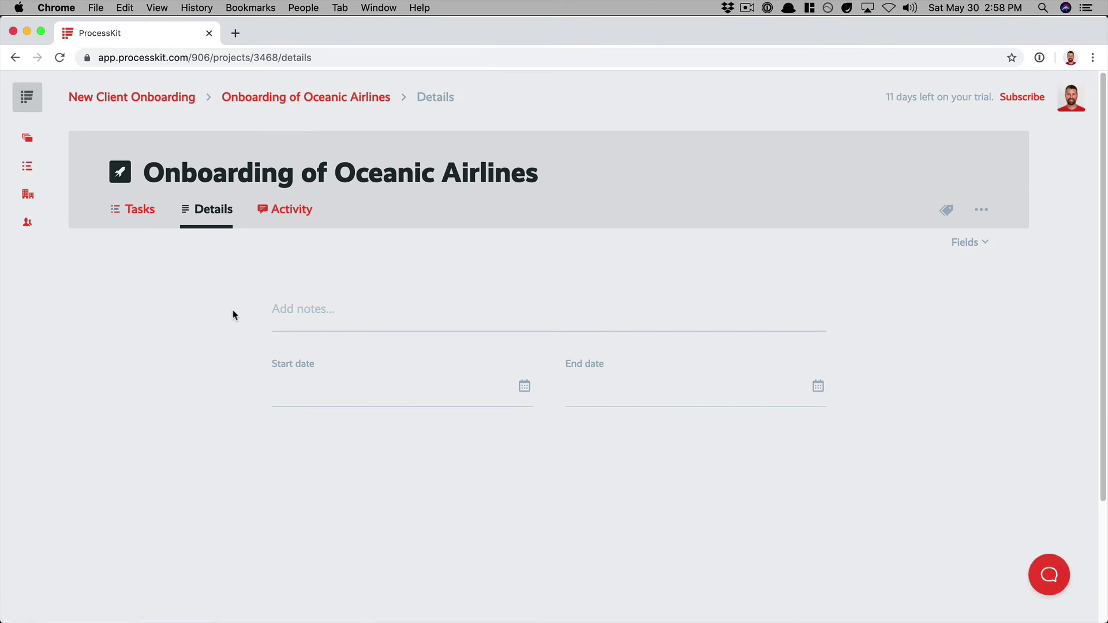
pyautogui.click(305, 400)
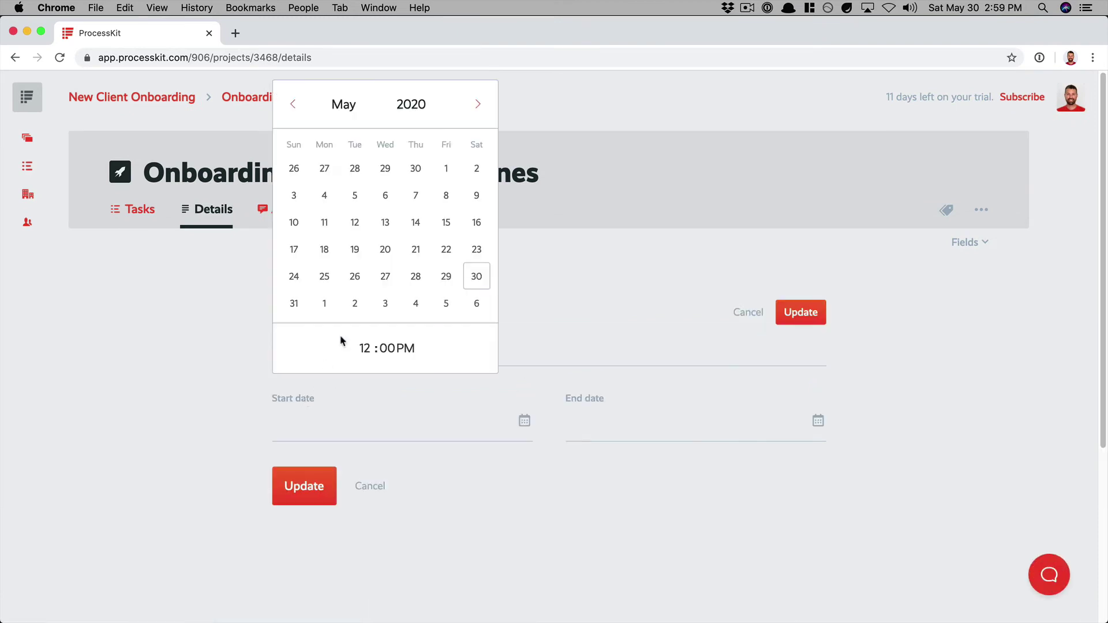
pyautogui.click(478, 105)
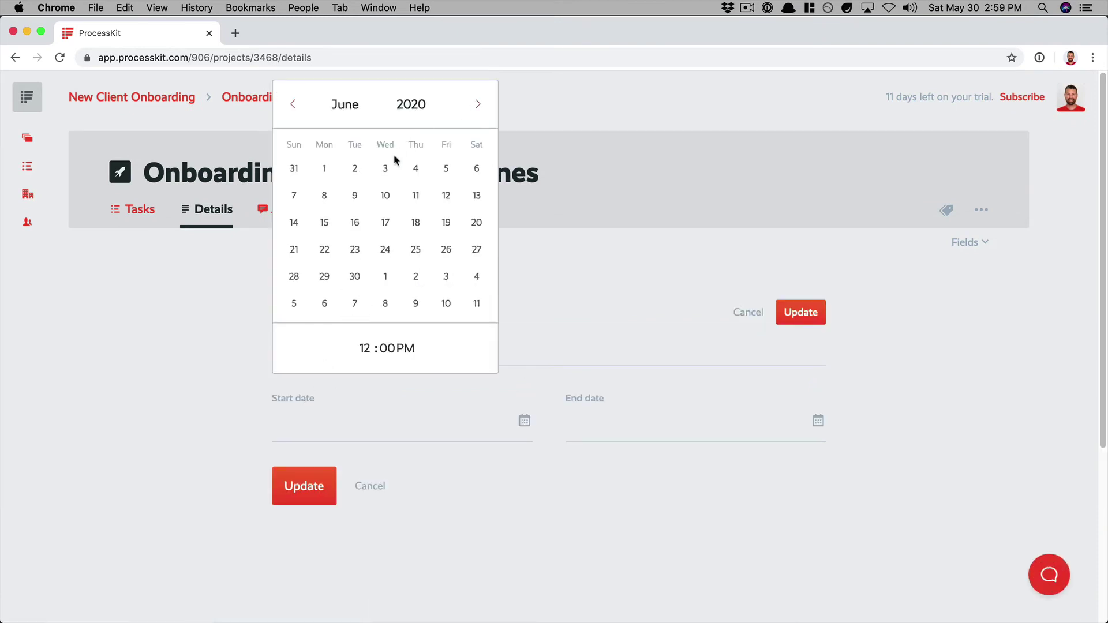
pyautogui.click(323, 199)
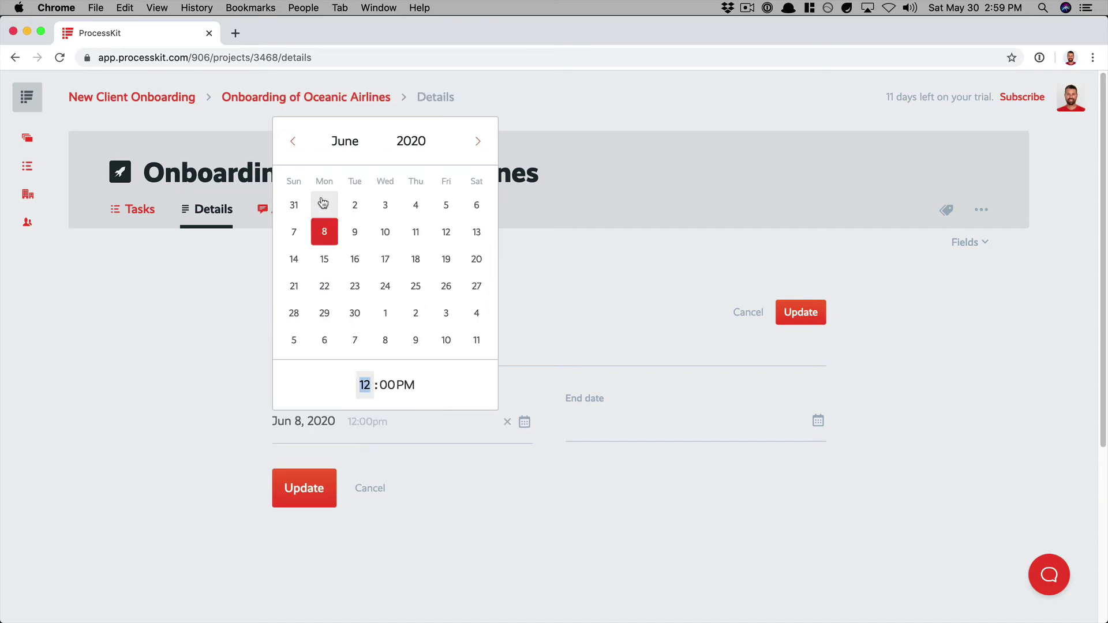
pyautogui.click(461, 547)
pyautogui.click(299, 499)
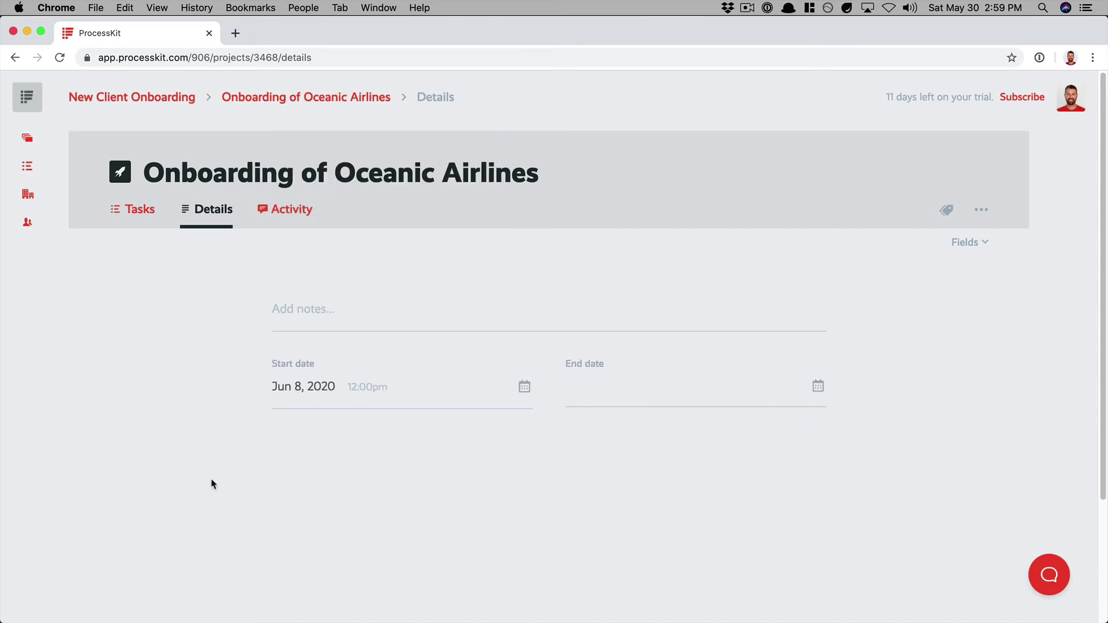
pyautogui.click(130, 209)
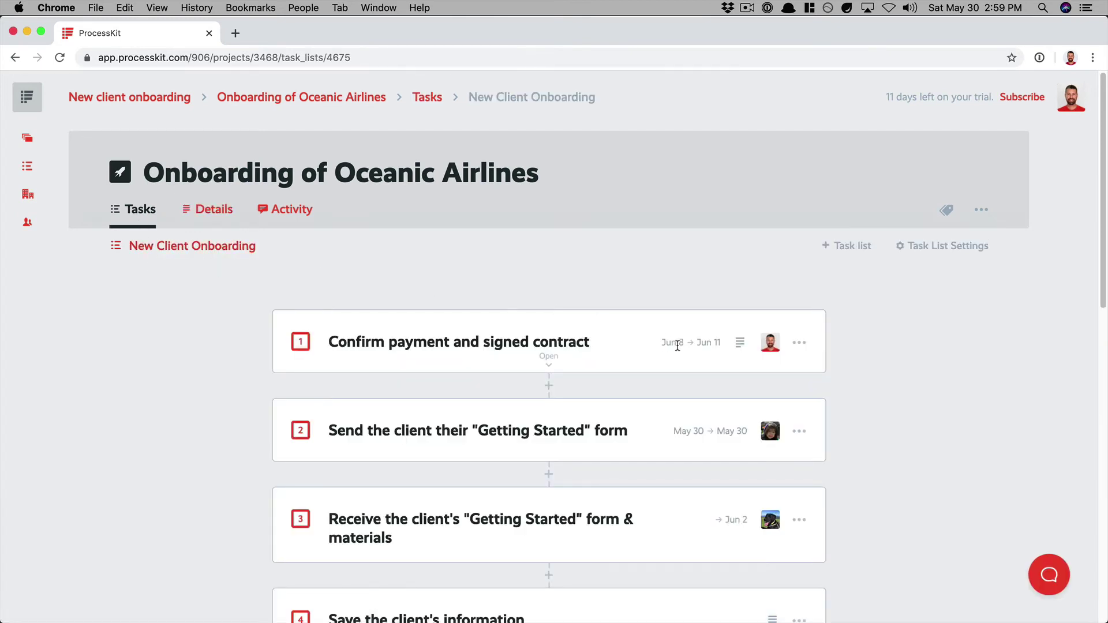
pyautogui.click(679, 345)
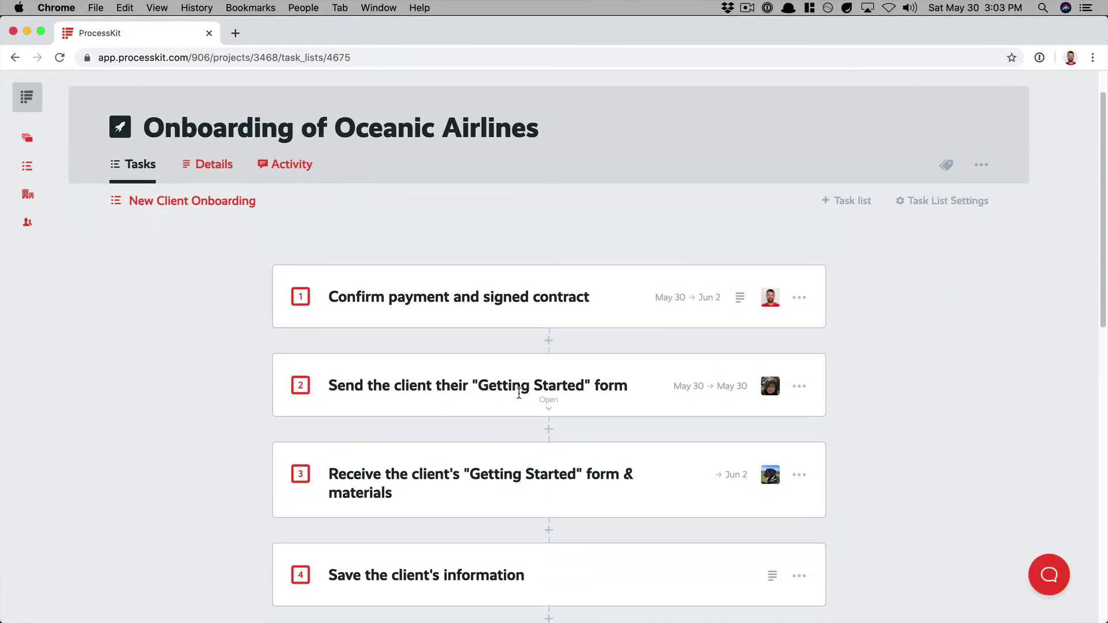
# Set step 2's start date and due date both to June 8, 2020.
pyautogui.click(698, 390)
pyautogui.scroll(-3, 693, 390)
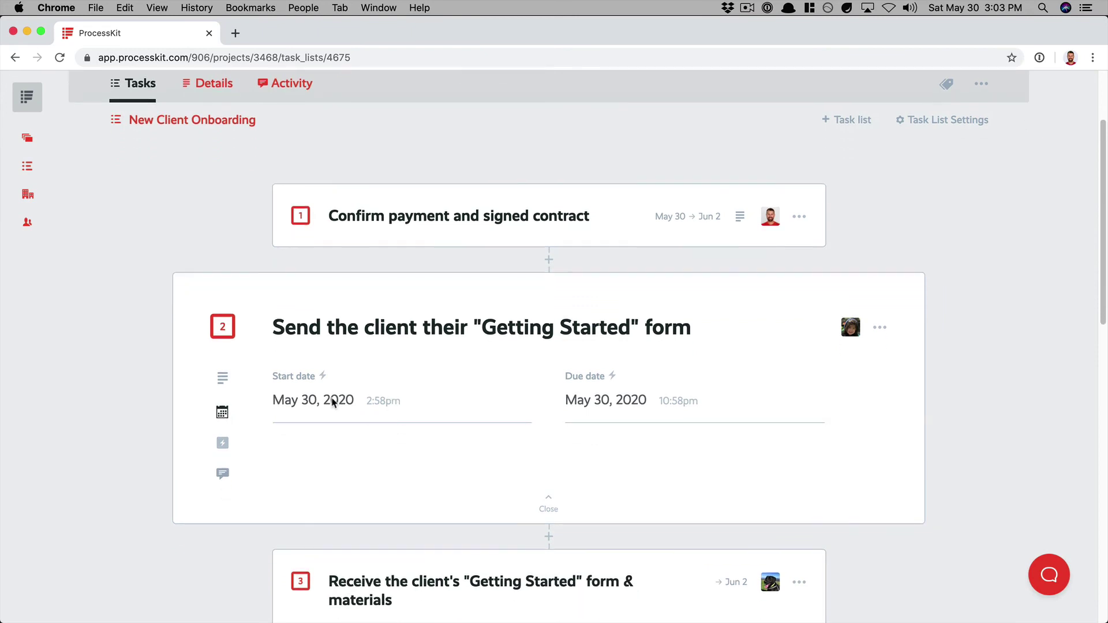
pyautogui.click(331, 403)
pyautogui.click(350, 407)
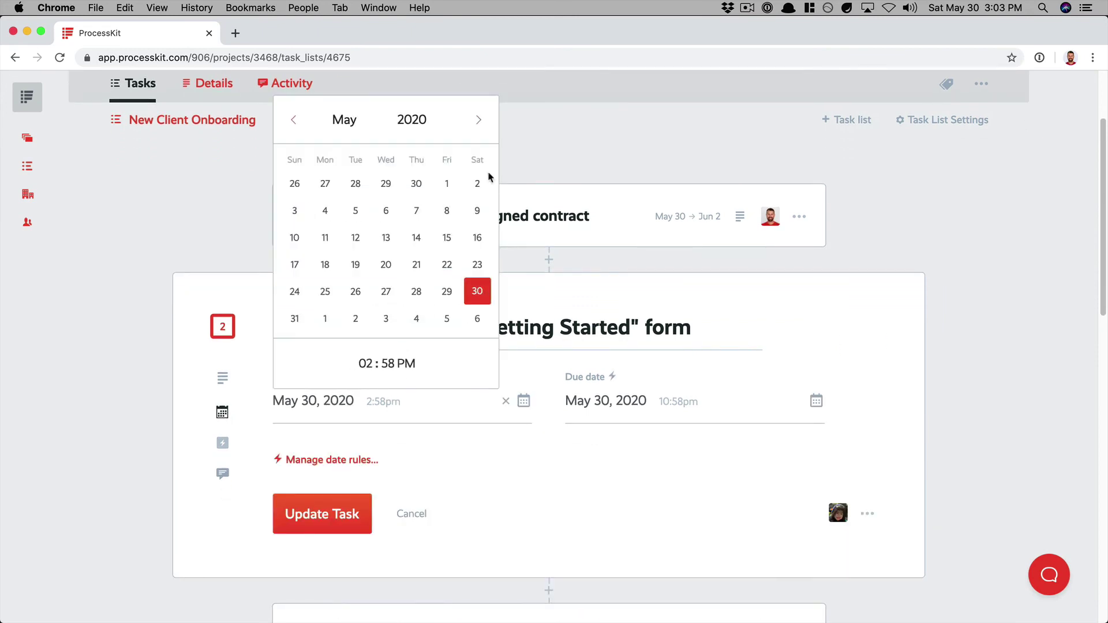
pyautogui.click(479, 121)
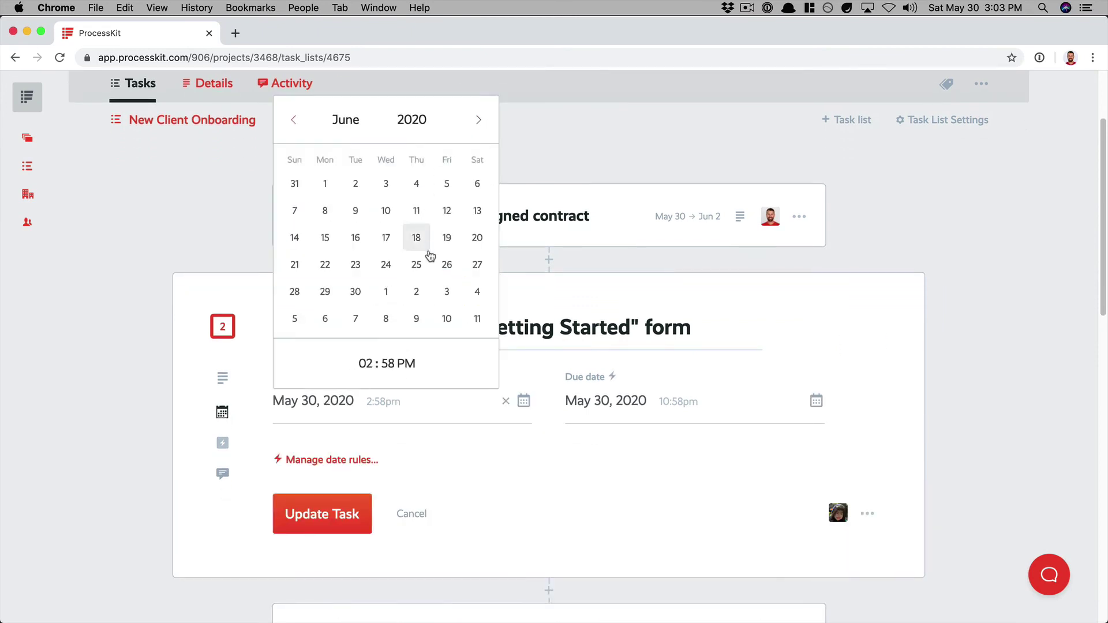
pyautogui.click(326, 211)
pyautogui.click(345, 517)
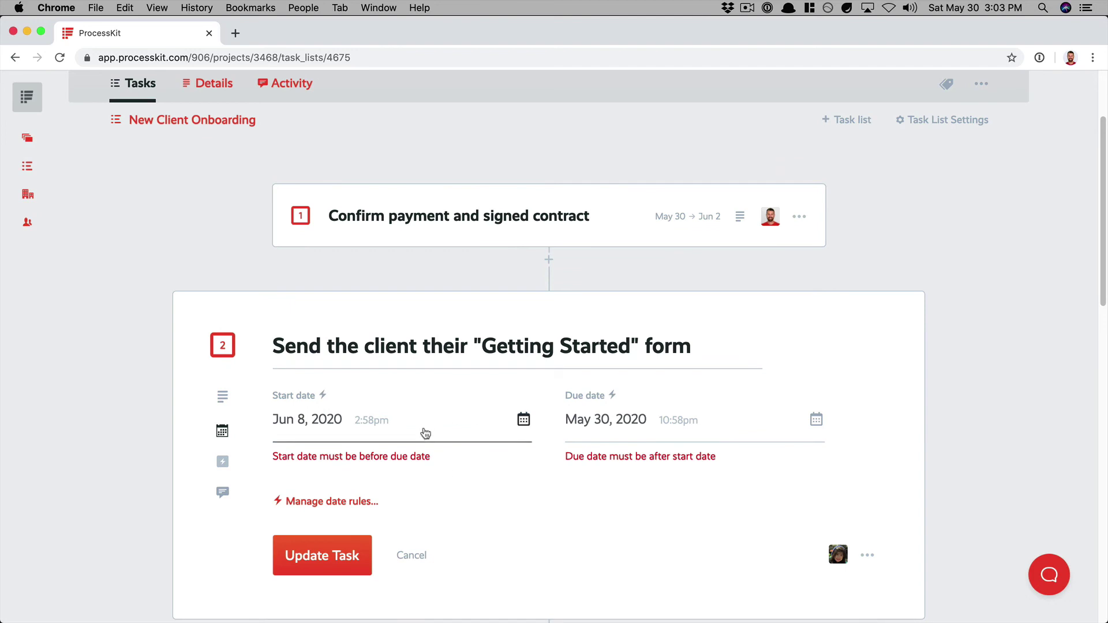
pyautogui.scroll(-2, 426, 432)
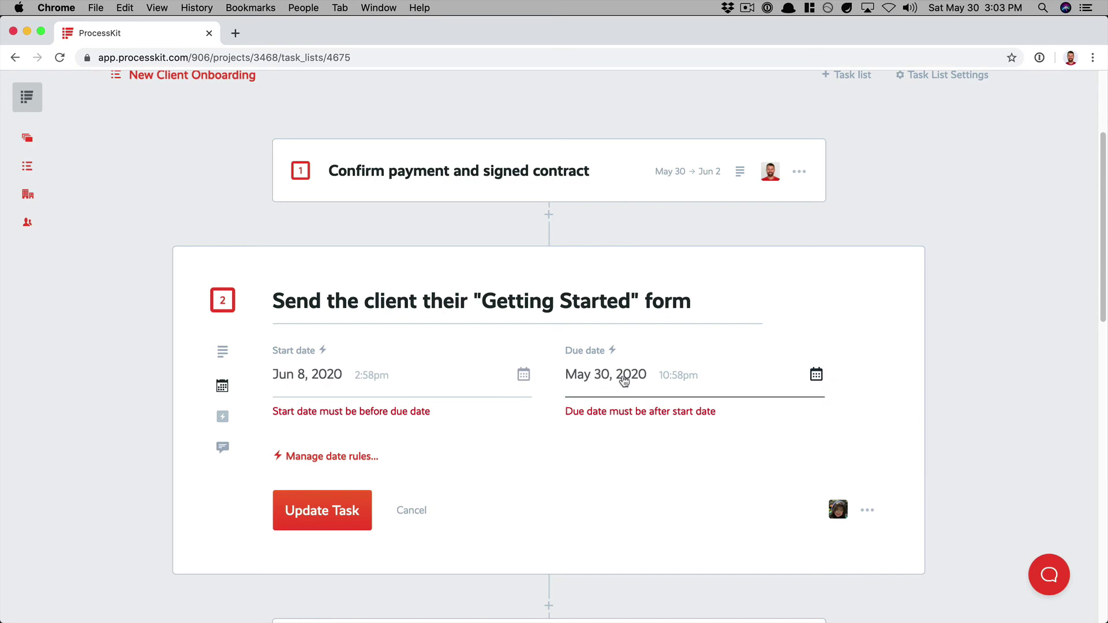
pyautogui.click(631, 377)
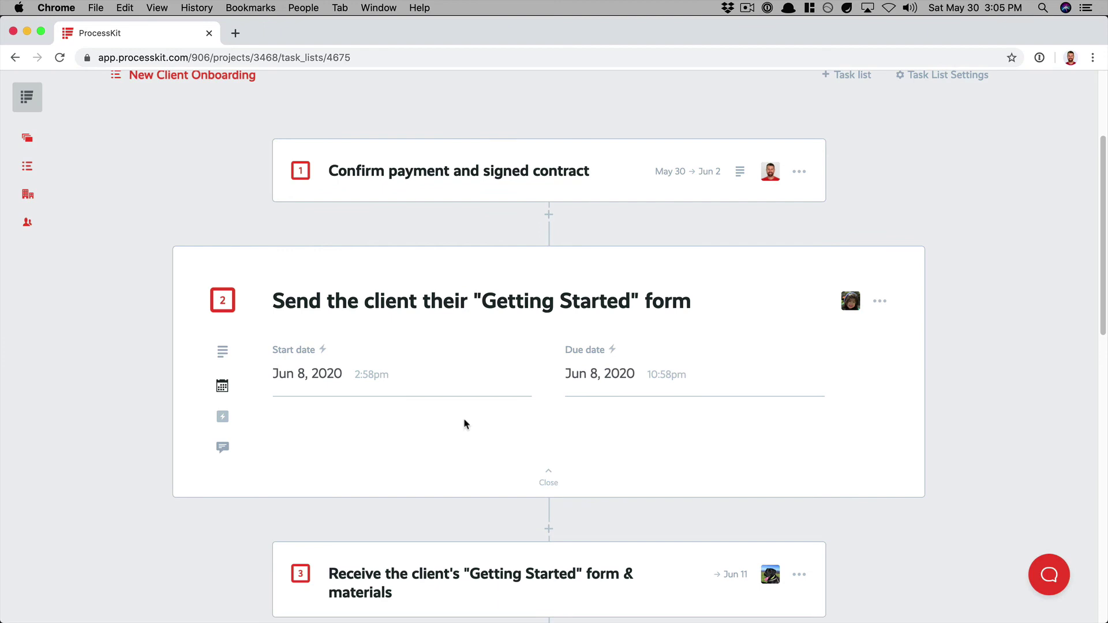
pyautogui.click(553, 481)
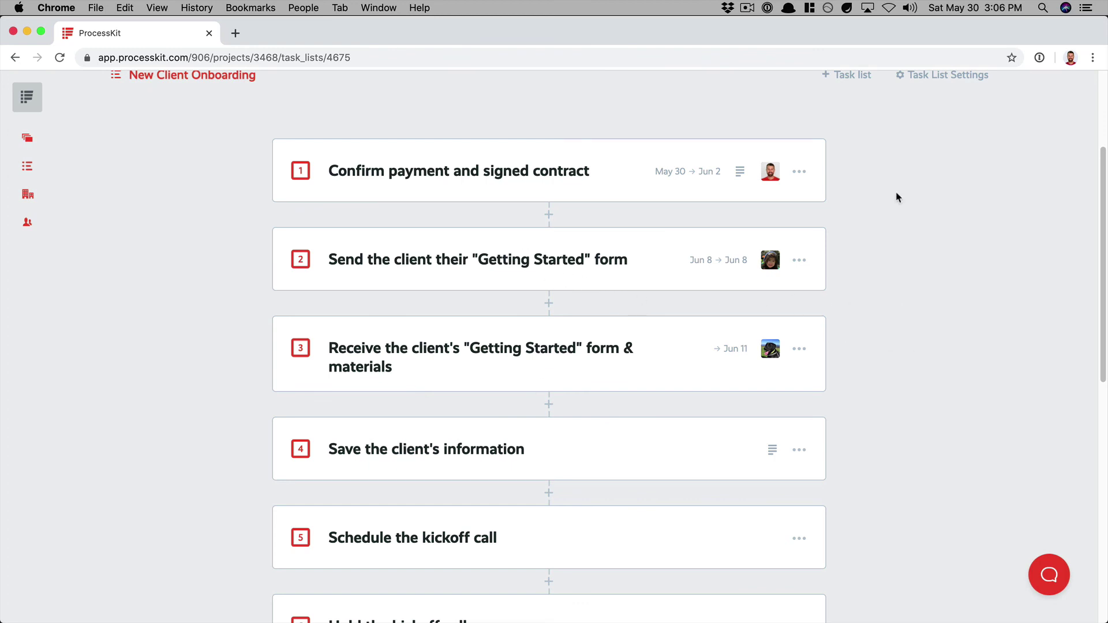
pyautogui.click(741, 265)
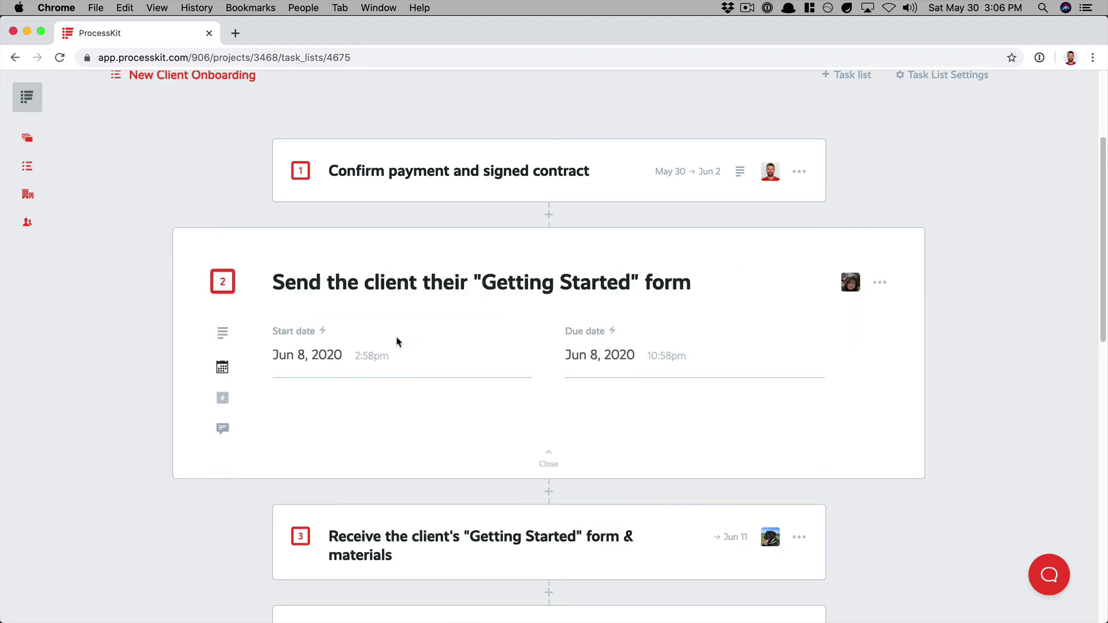
# Open step 2's date rules and view its Start and Due rules.
pyautogui.click(323, 336)
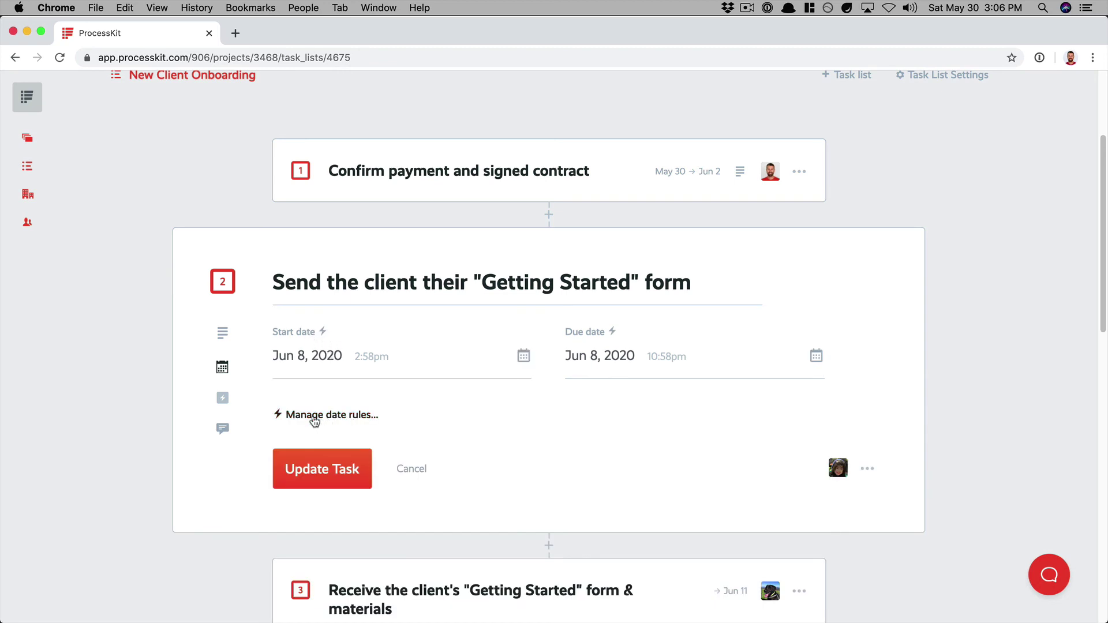
pyautogui.click(332, 416)
pyautogui.scroll(-5, 425, 424)
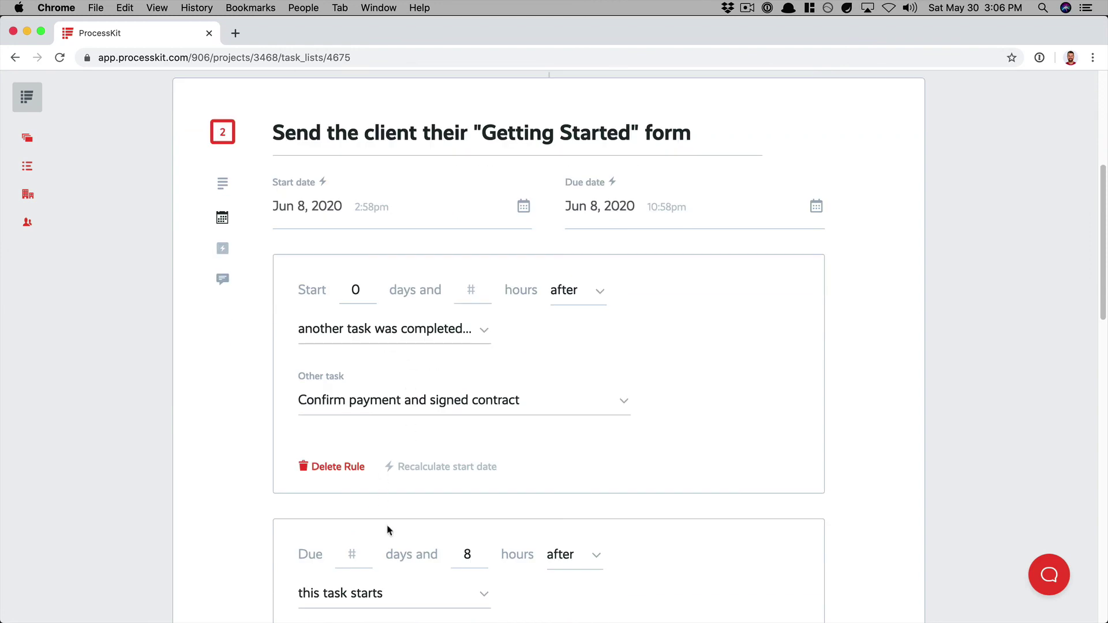
pyautogui.scroll(-4, 388, 529)
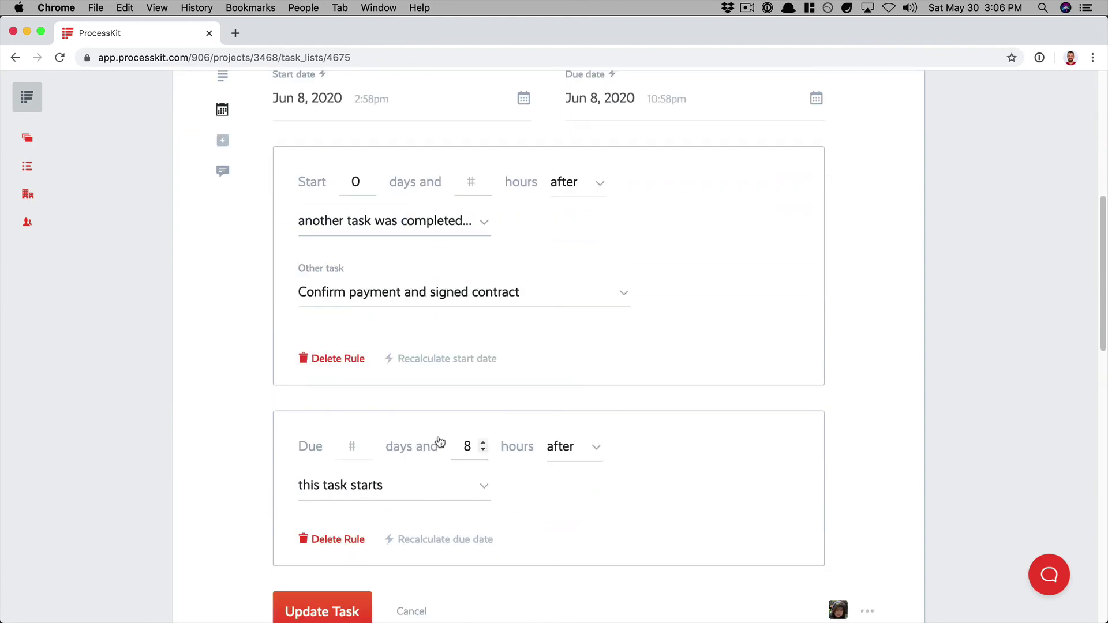